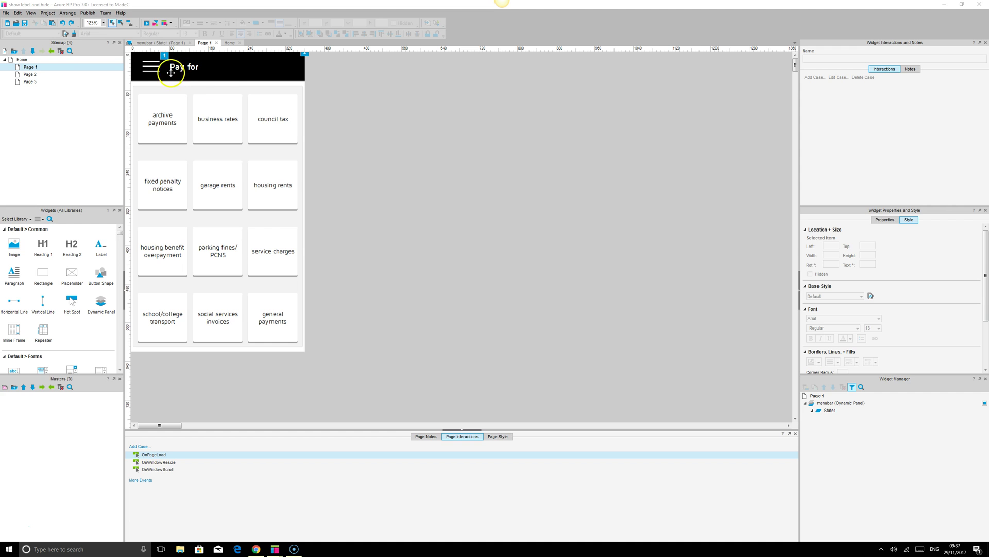
Drag the hamburger icon out of the header onto the canvas and view its OnClick case
{"action": "left_click", "coordinate": [155, 72]}
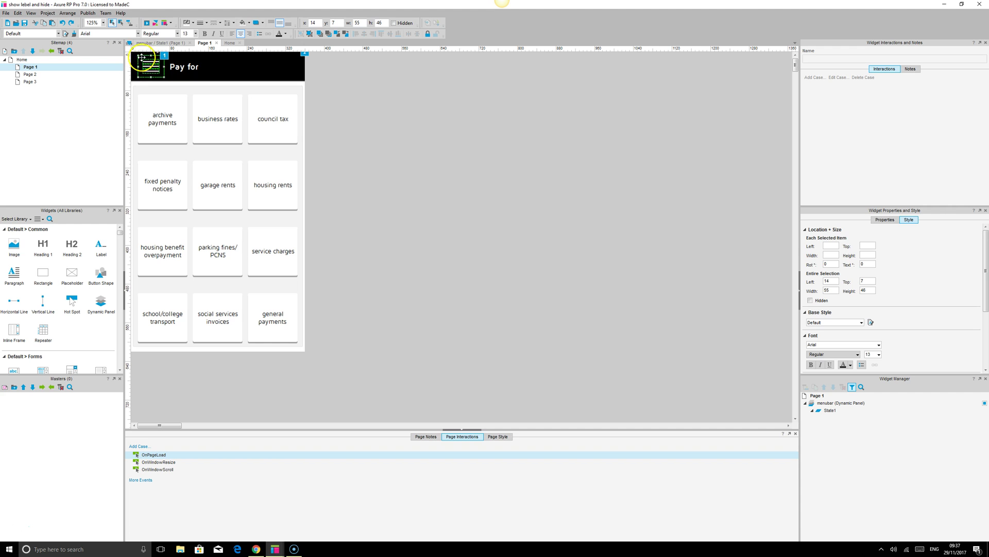
{"action": "left_click_drag", "start_coordinate": [137, 54], "coordinate": [137, 54]}
{"action": "left_click_drag", "start_coordinate": [154, 73], "coordinate": [386, 136]}
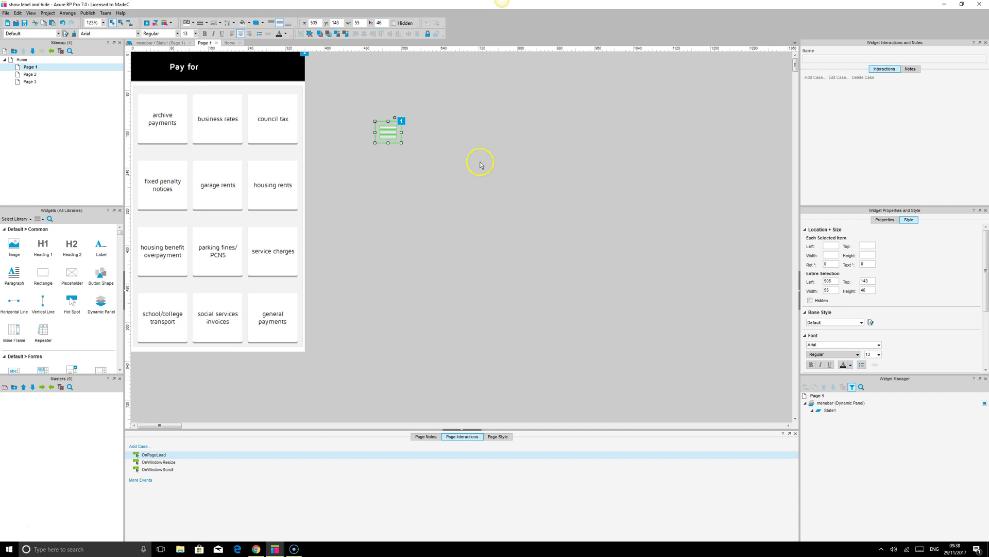
{"action": "left_click", "coordinate": [530, 172]}
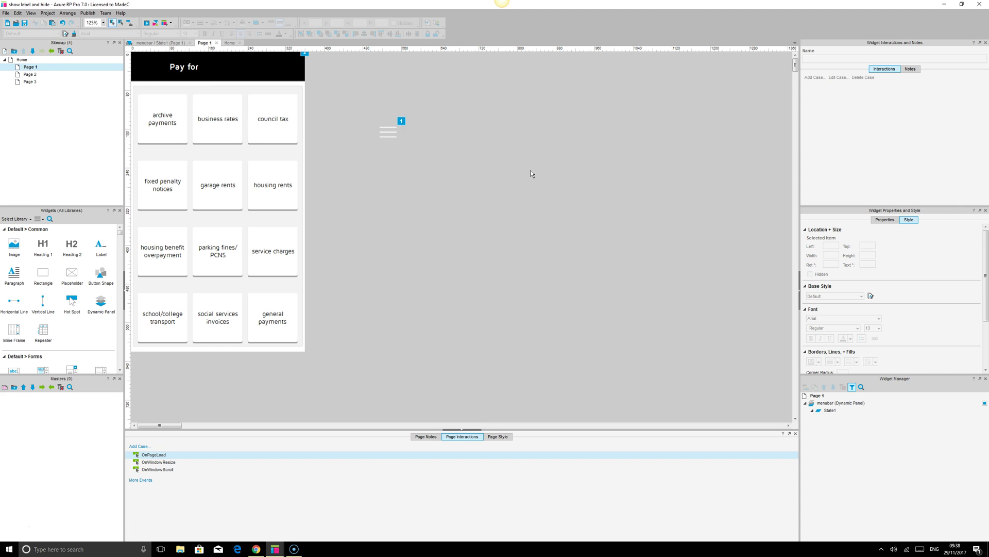
{"action": "left_click", "coordinate": [390, 121]}
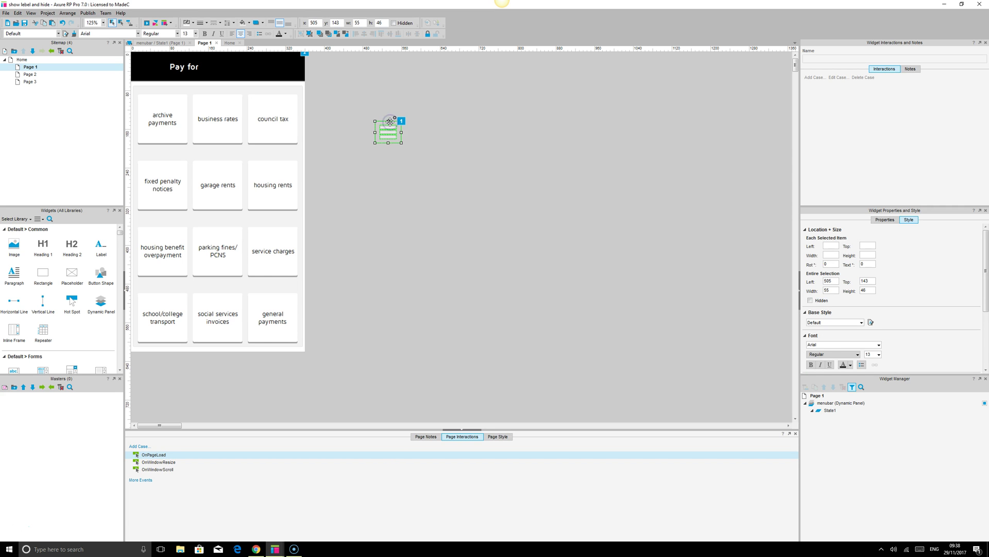
{"action": "left_click", "coordinate": [390, 121]}
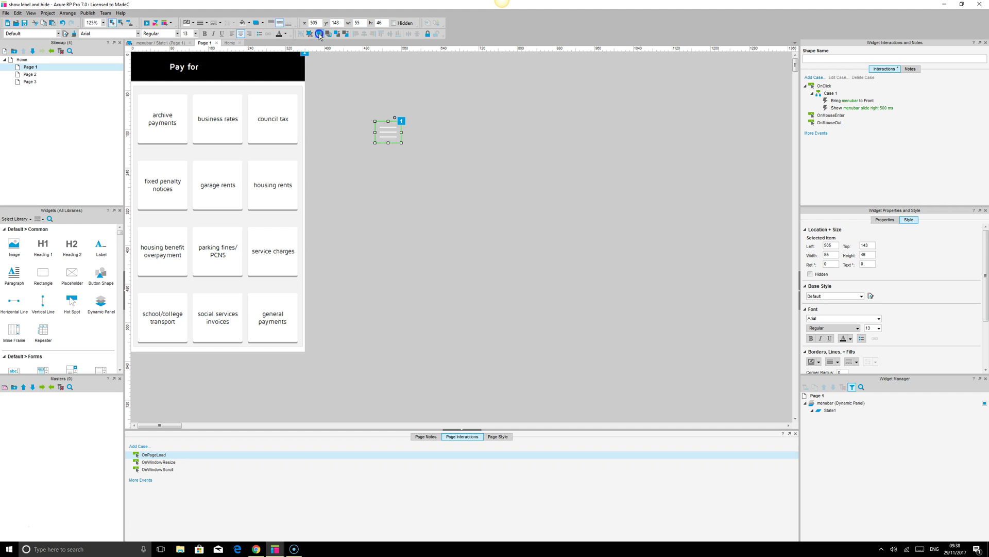
Put the hamburger icon group back in the header, save, then move it out to the canvas again
{"action": "left_click", "coordinate": [351, 105]}
{"action": "left_click_drag", "start_coordinate": [351, 105], "coordinate": [460, 173]}
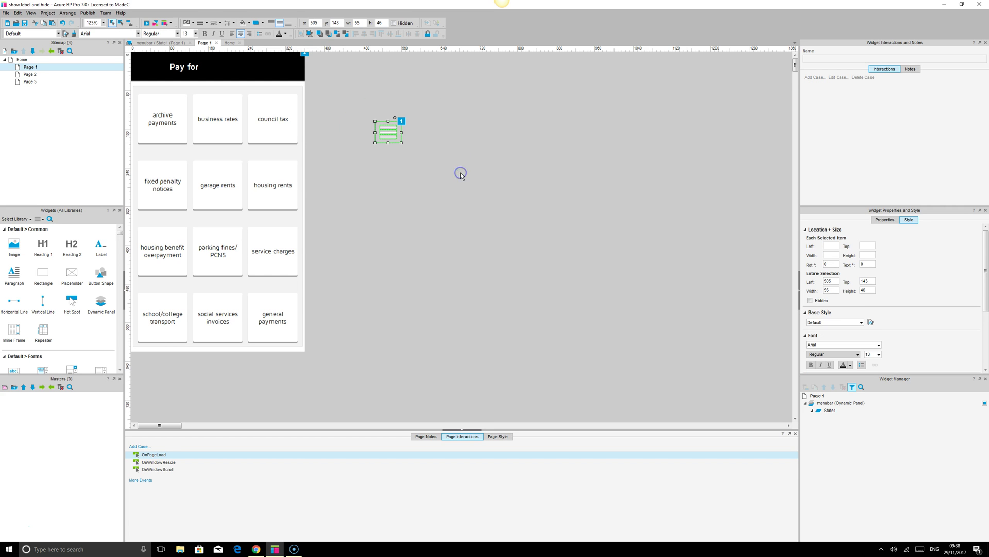
{"action": "left_click", "coordinate": [389, 134]}
{"action": "left_click_drag", "start_coordinate": [389, 134], "coordinate": [151, 72]}
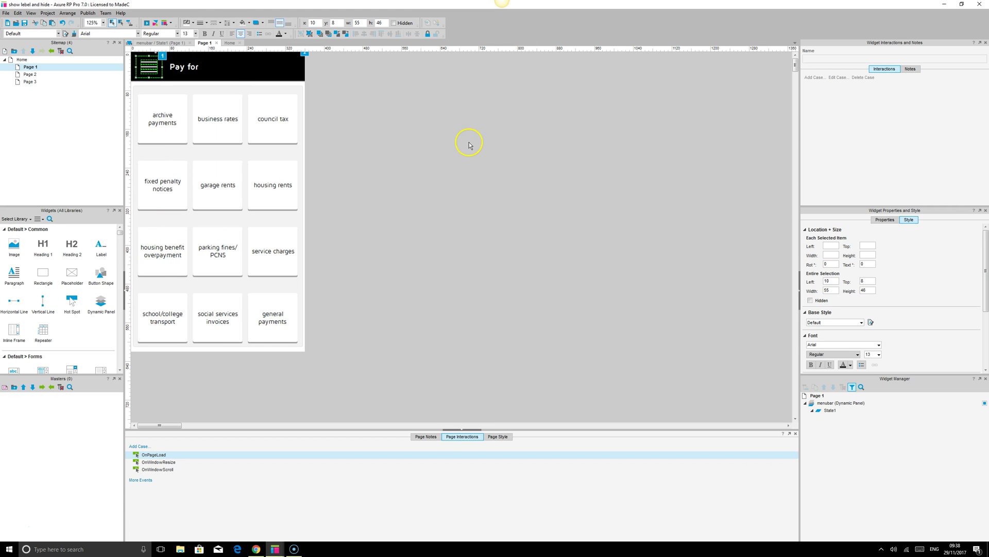
{"action": "left_click", "coordinate": [471, 142]}
{"action": "left_click", "coordinate": [25, 25]}
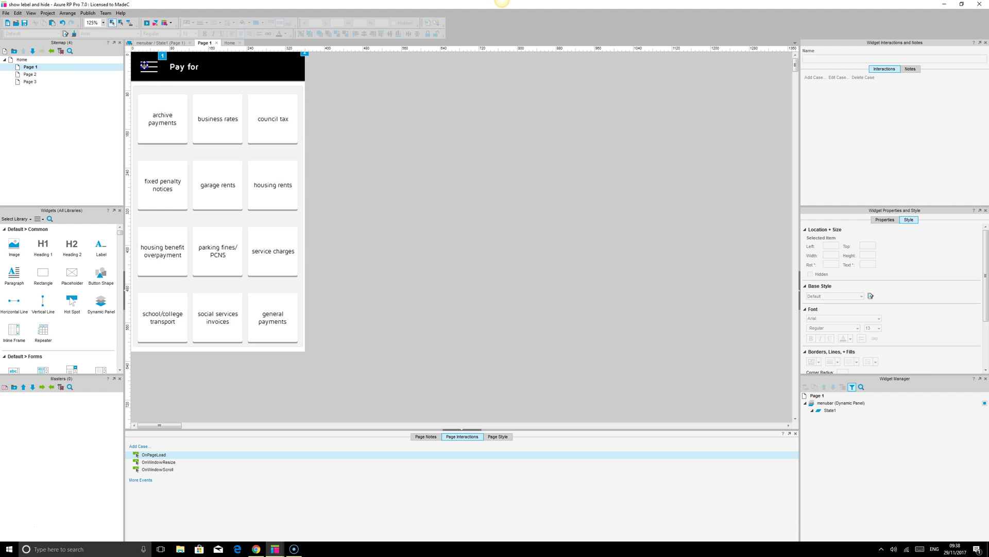
{"action": "left_click_drag", "start_coordinate": [148, 66], "coordinate": [389, 120]}
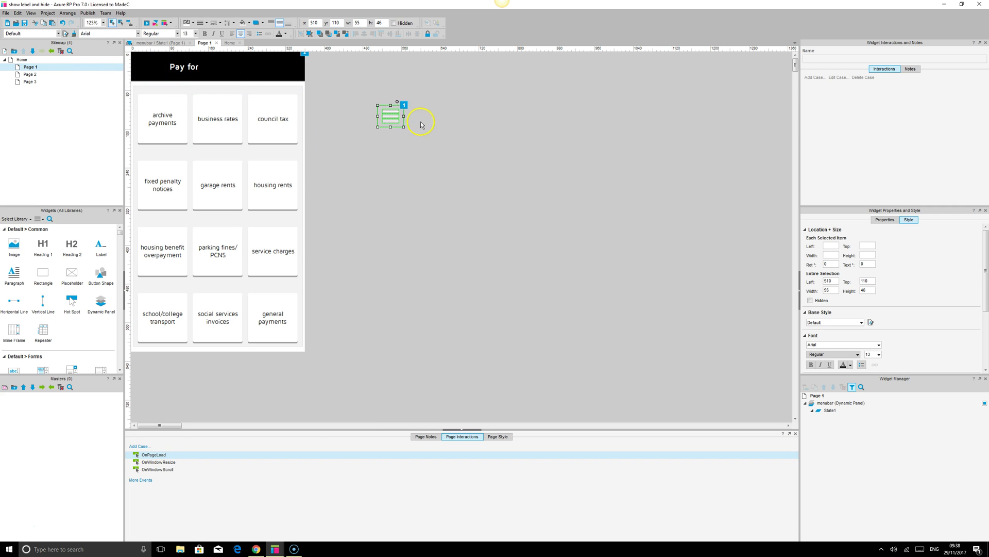
{"action": "left_click", "coordinate": [402, 114]}
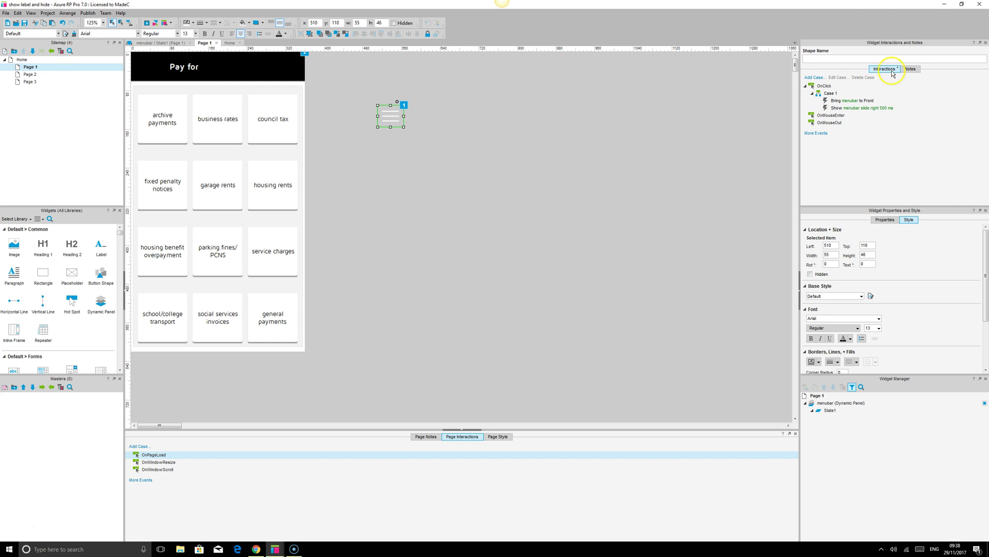
{"action": "left_click", "coordinate": [845, 101]}
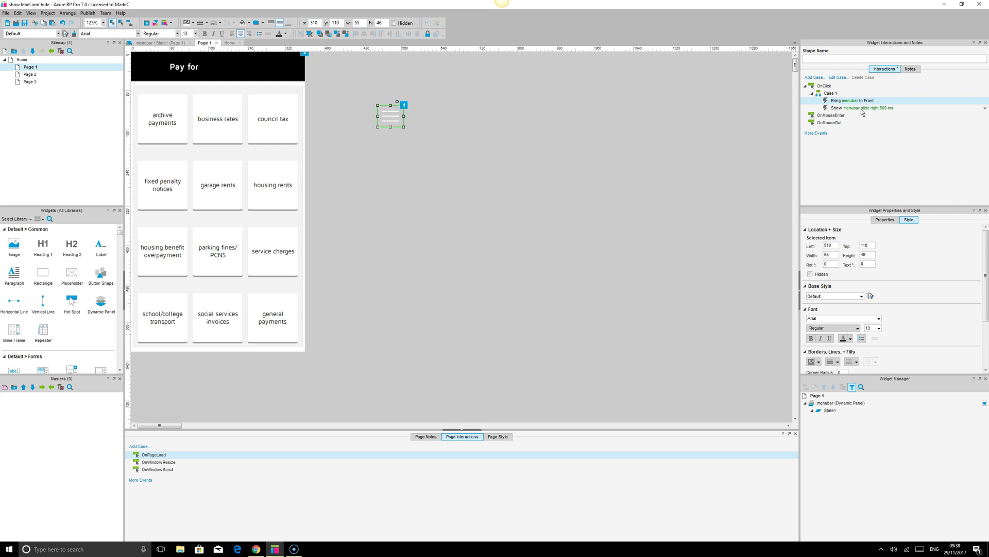
{"action": "left_click", "coordinate": [862, 109]}
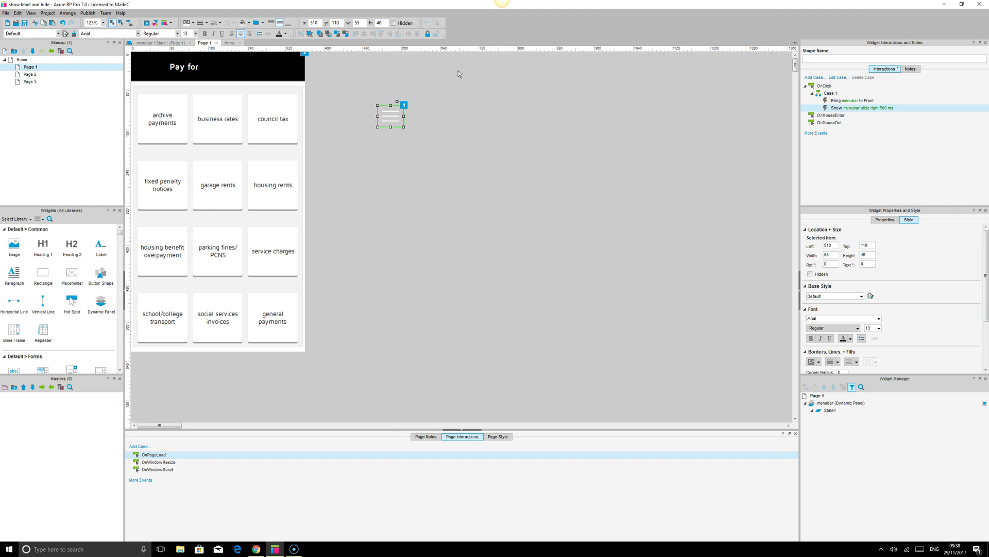
{"action": "left_click", "coordinate": [398, 107]}
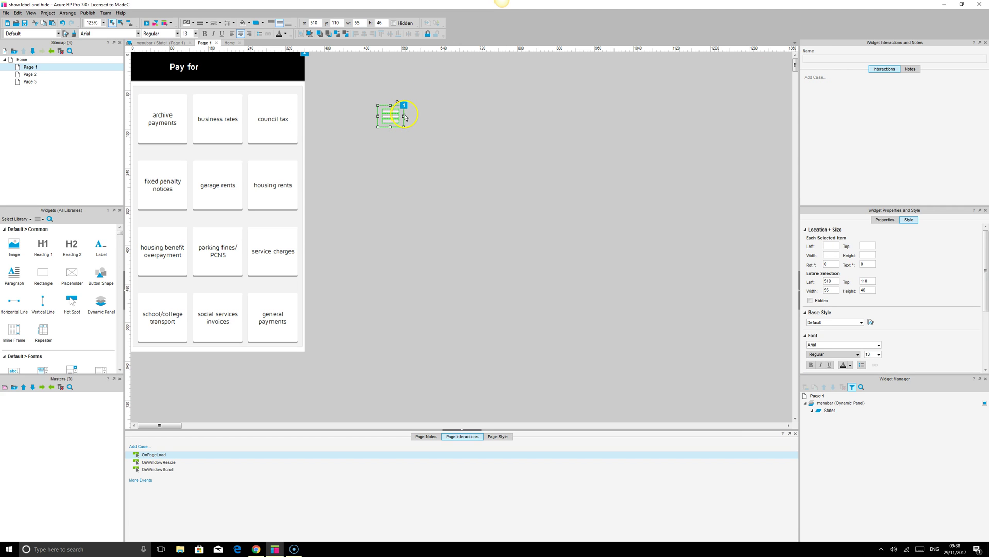
{"action": "left_click", "coordinate": [403, 114]}
{"action": "mouse_move", "coordinate": [828, 405]}
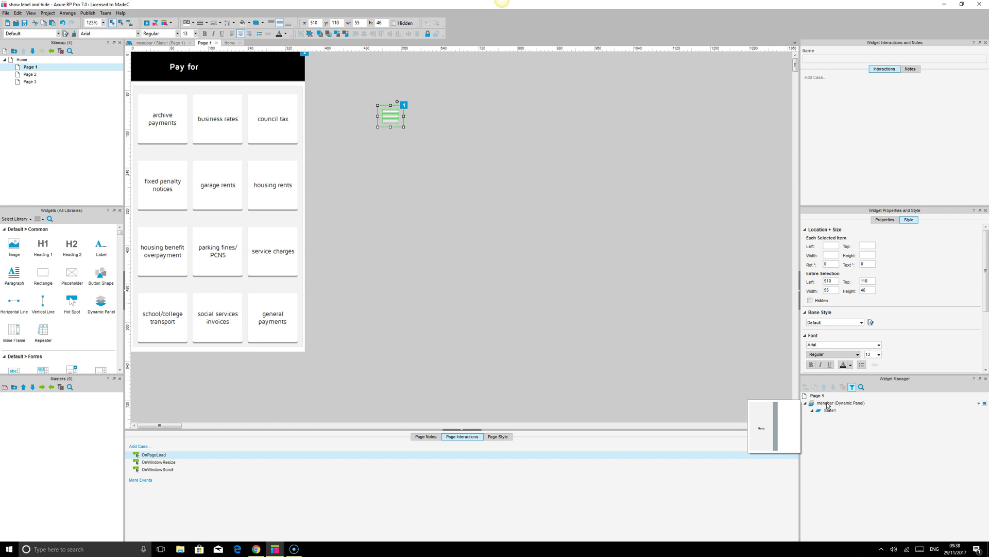
{"action": "double_click", "coordinate": [827, 403]}
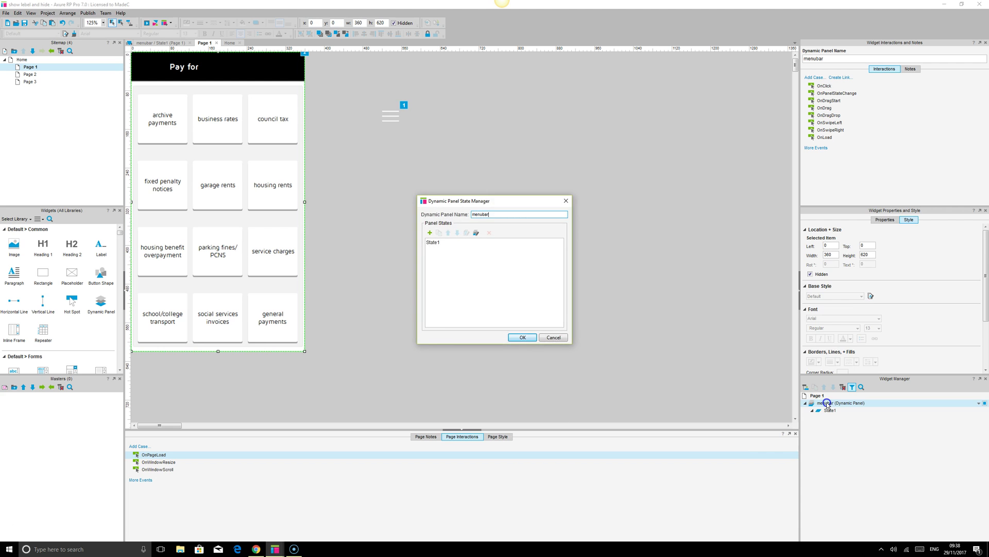
{"action": "left_click", "coordinate": [565, 337]}
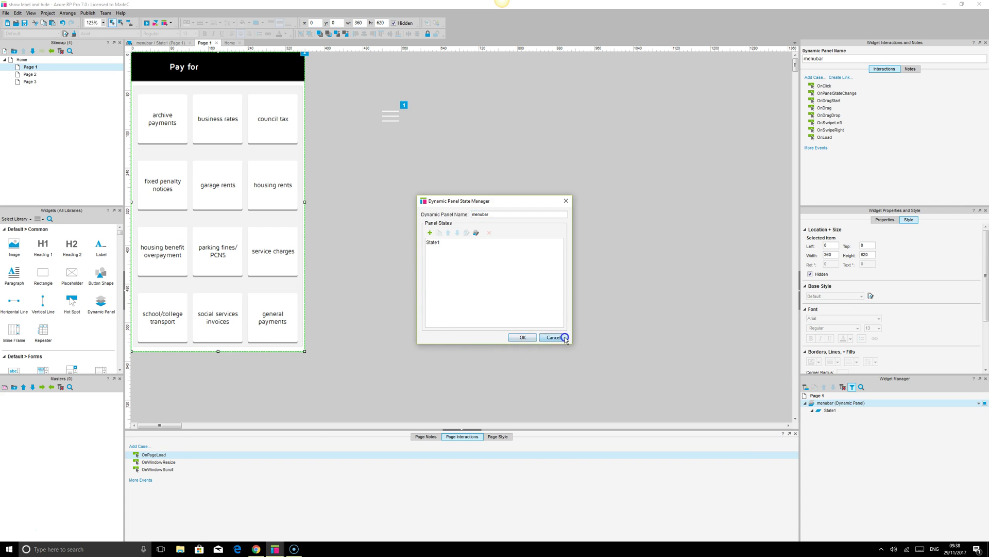
{"action": "double_click", "coordinate": [829, 410]}
{"action": "left_click", "coordinate": [196, 111]}
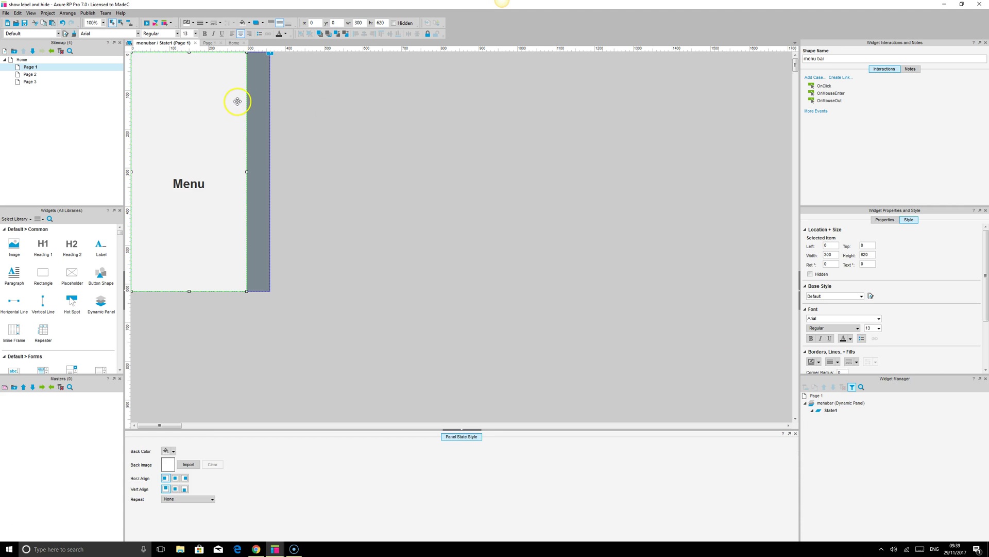
{"action": "left_click", "coordinate": [260, 97]}
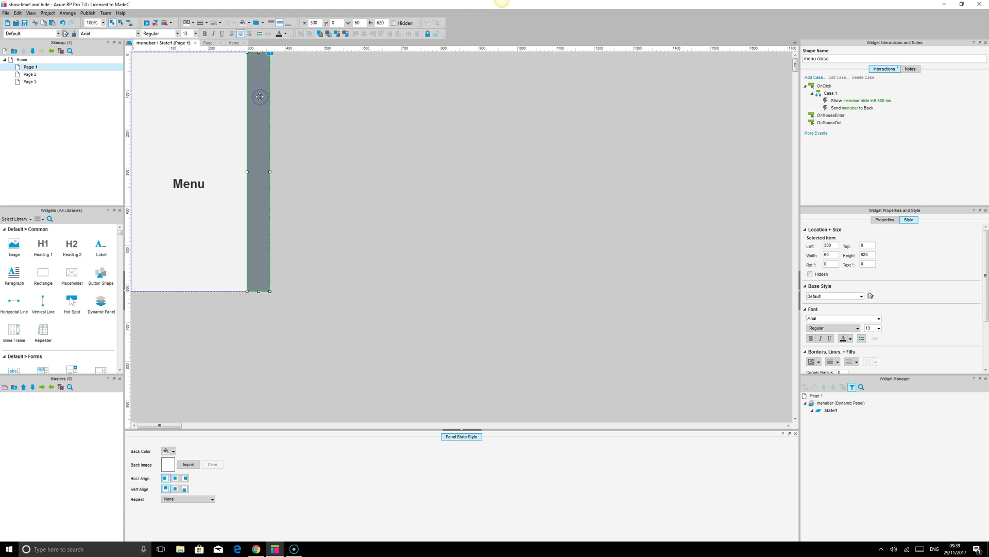
{"action": "left_click", "coordinate": [259, 57]}
Return to Page 1 and move the hamburger icon group back into the header at 10, 7
{"action": "double_click", "coordinate": [29, 67]}
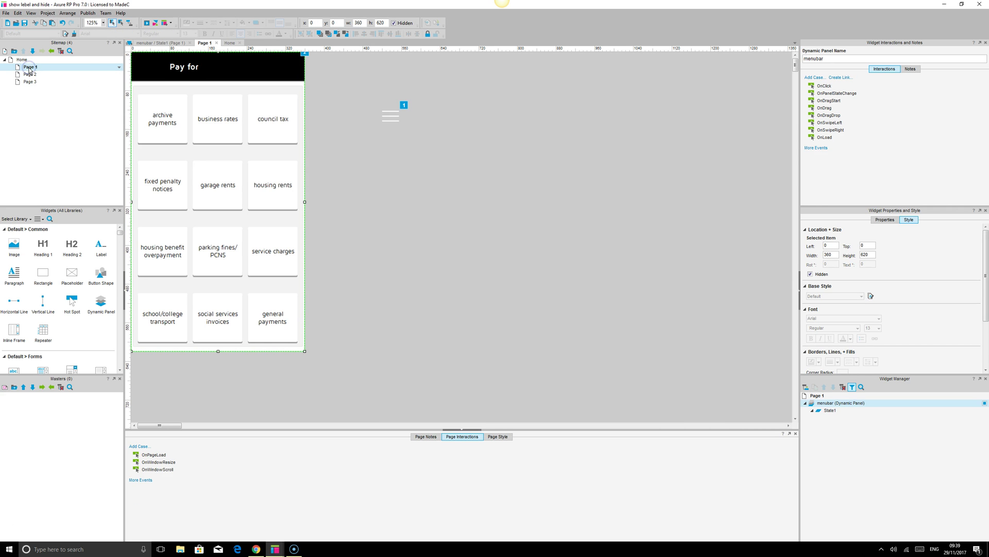
{"action": "left_click", "coordinate": [136, 61]}
{"action": "left_click", "coordinate": [144, 63]}
{"action": "left_click", "coordinate": [309, 75]}
{"action": "left_click", "coordinate": [293, 356]}
{"action": "left_click_drag", "start_coordinate": [368, 91], "coordinate": [460, 135]}
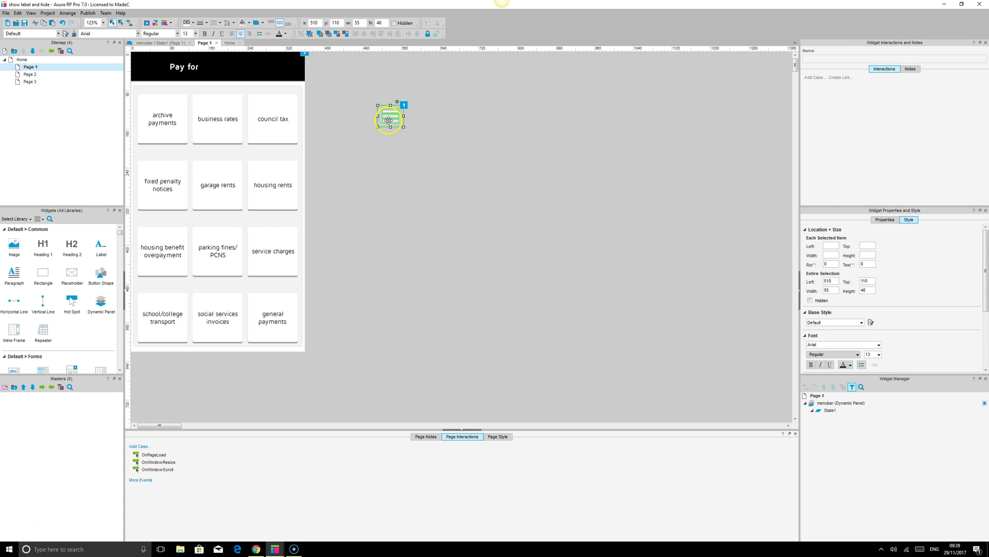
{"action": "left_click_drag", "start_coordinate": [394, 118], "coordinate": [152, 69]}
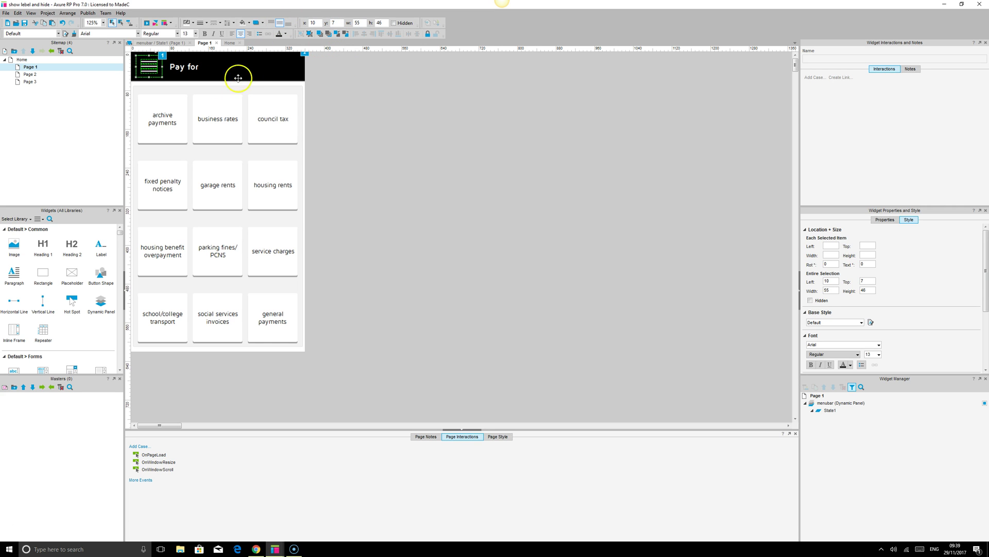
In menubar State1, make the grey strip hide the menubar sliding left 500 ms, then save
{"action": "left_click", "coordinate": [24, 24]}
{"action": "double_click", "coordinate": [833, 413]}
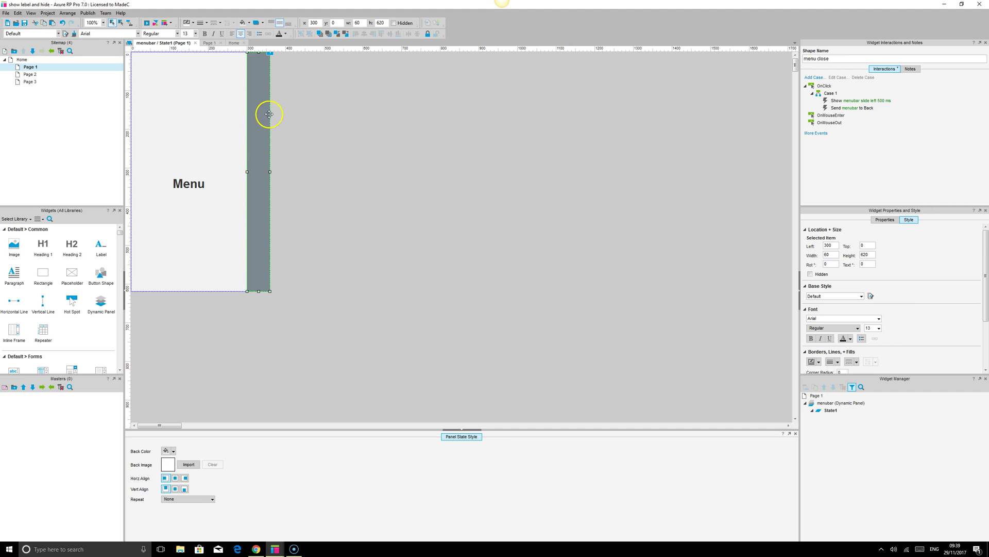
{"action": "left_click", "coordinate": [265, 90]}
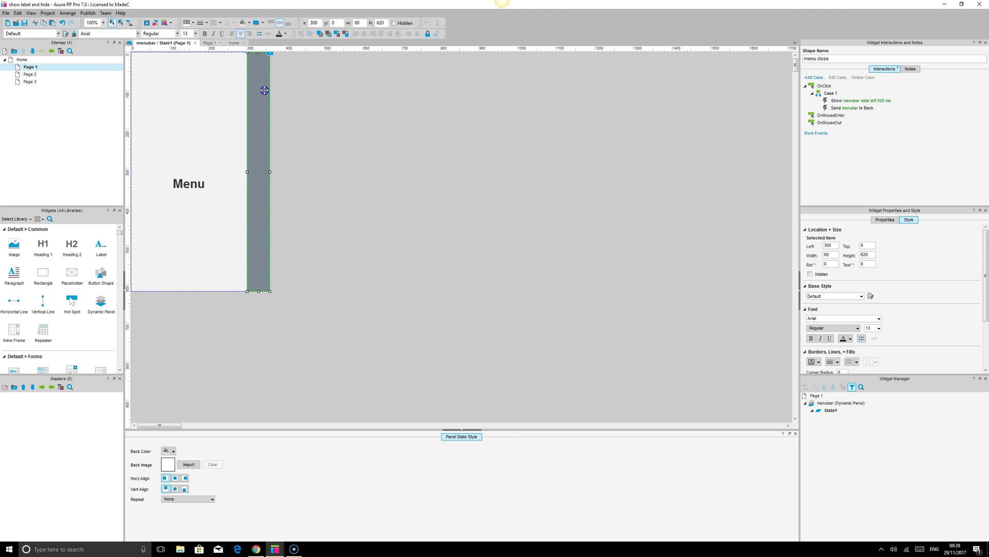
{"action": "double_click", "coordinate": [853, 102]}
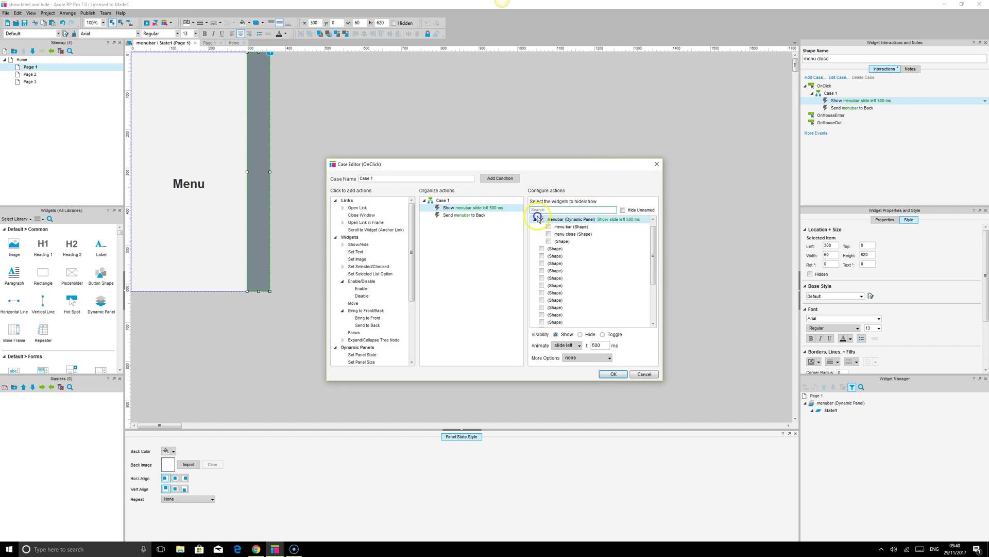
{"action": "left_click", "coordinate": [581, 335]}
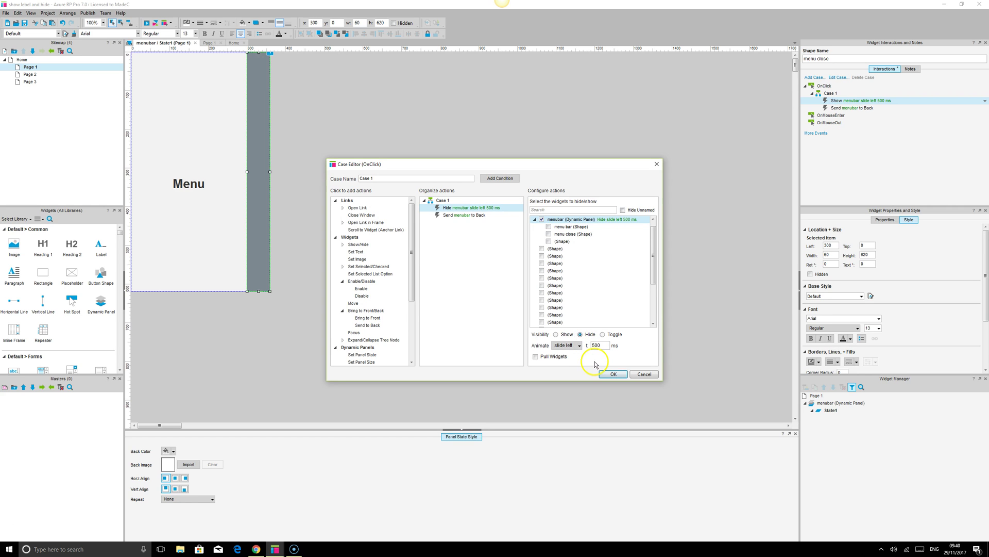
{"action": "left_click", "coordinate": [464, 215]}
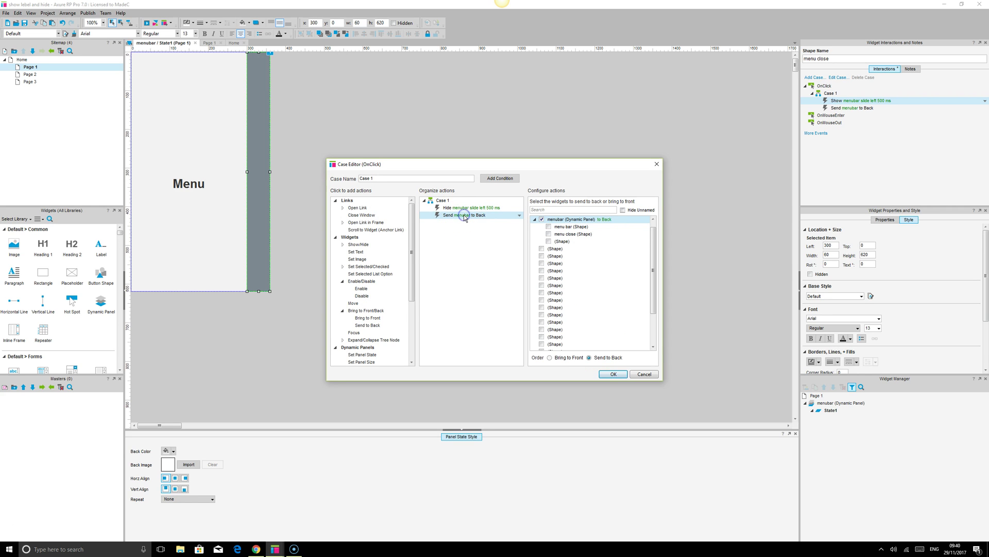
{"action": "left_click", "coordinate": [620, 375]}
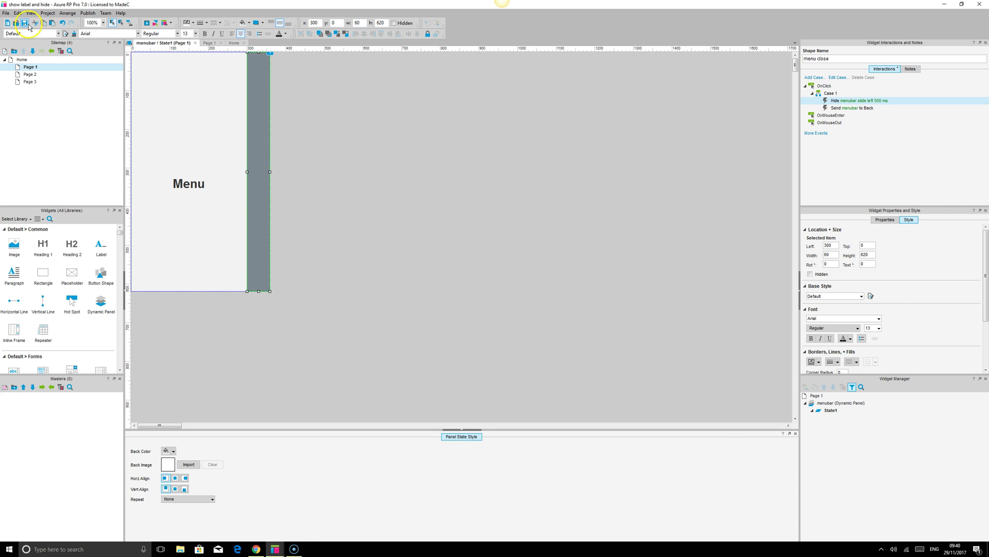
{"action": "left_click", "coordinate": [25, 22]}
Preview the prototype in Chrome and slide the Menu panel open and closed four times
{"action": "left_click", "coordinate": [146, 23]}
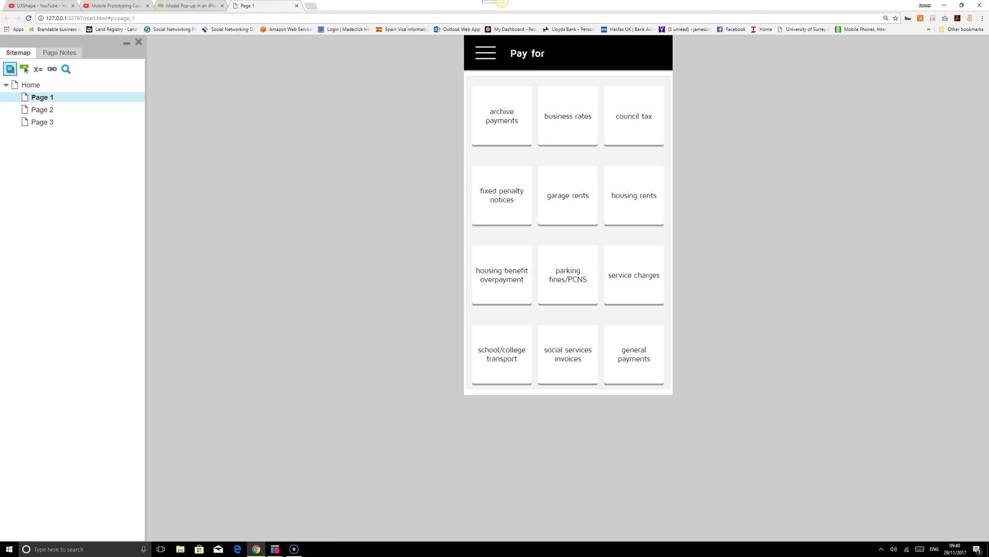
{"action": "left_click", "coordinate": [490, 55]}
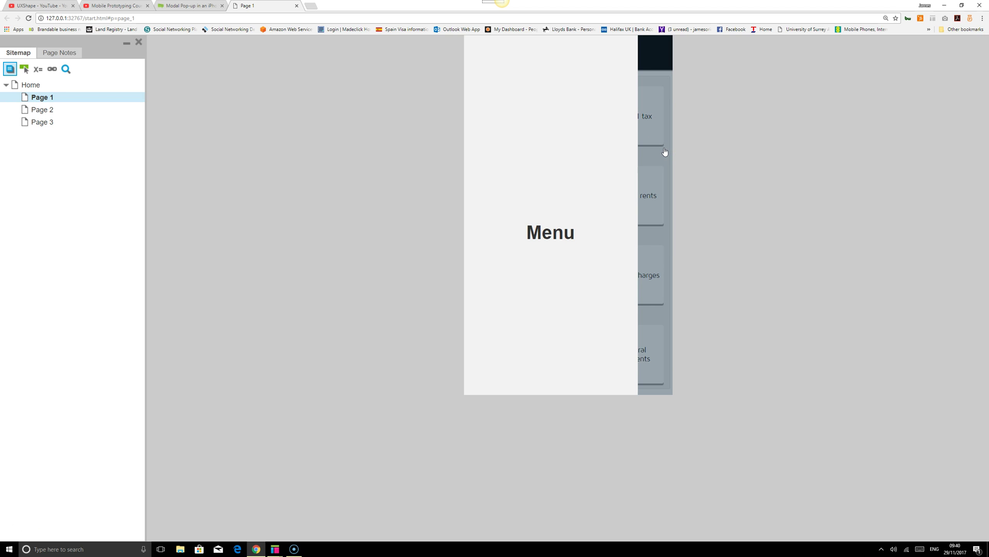
{"action": "left_click", "coordinate": [665, 151]}
{"action": "left_click", "coordinate": [477, 49]}
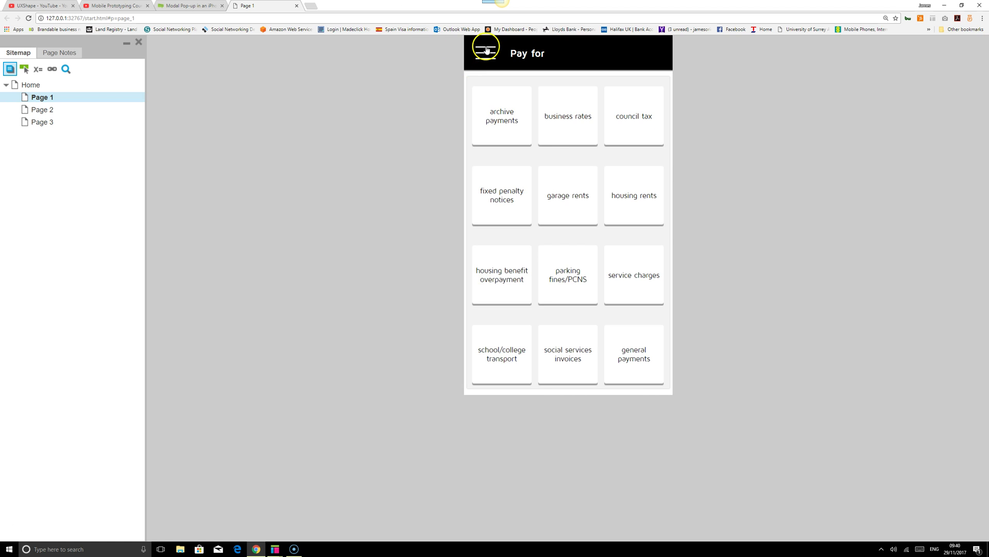
{"action": "left_click", "coordinate": [661, 126]}
{"action": "left_click", "coordinate": [475, 61]}
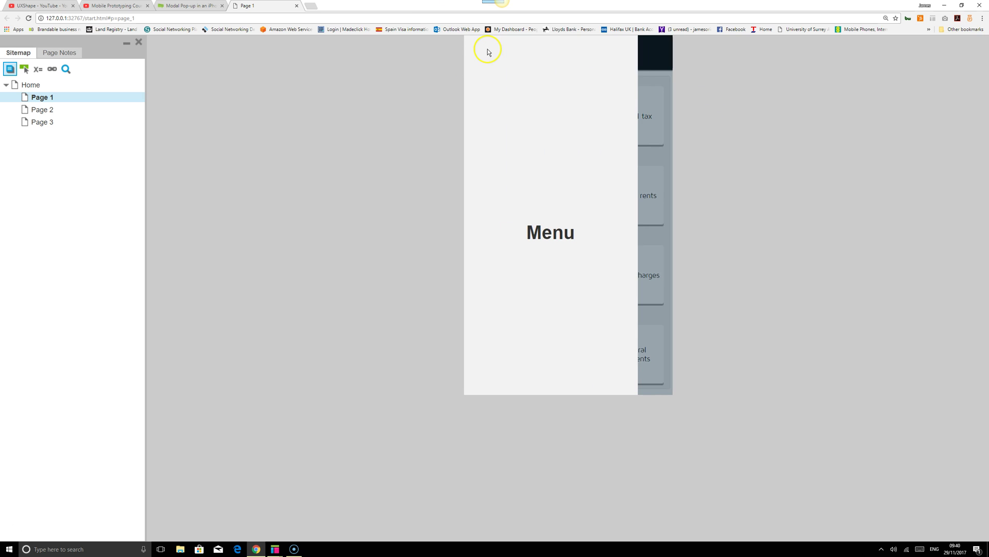
{"action": "left_click", "coordinate": [660, 93]}
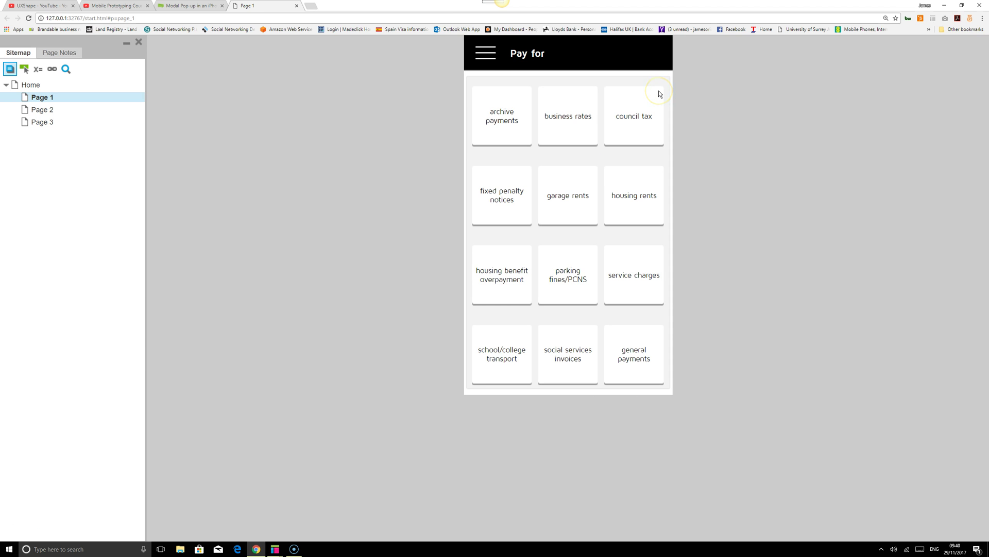
{"action": "left_click", "coordinate": [486, 51]}
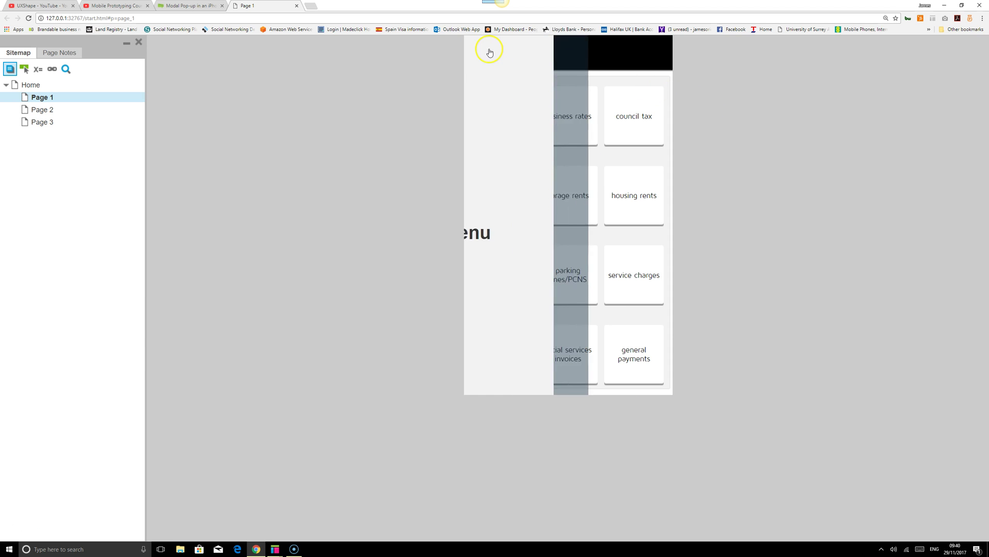
{"action": "left_click", "coordinate": [664, 134]}
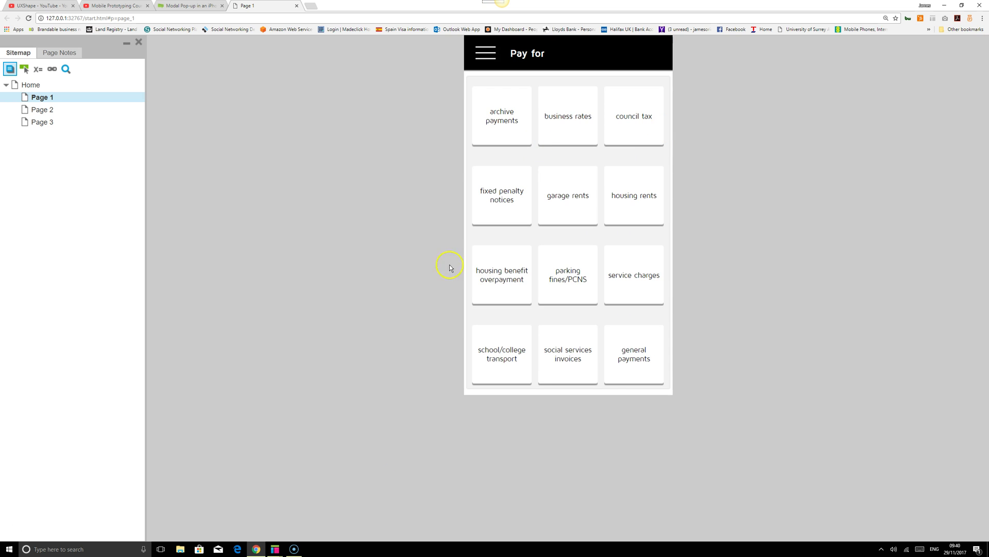
Go back to Axure and reopen the Page 1 design
{"action": "mouse_move", "coordinate": [273, 547]}
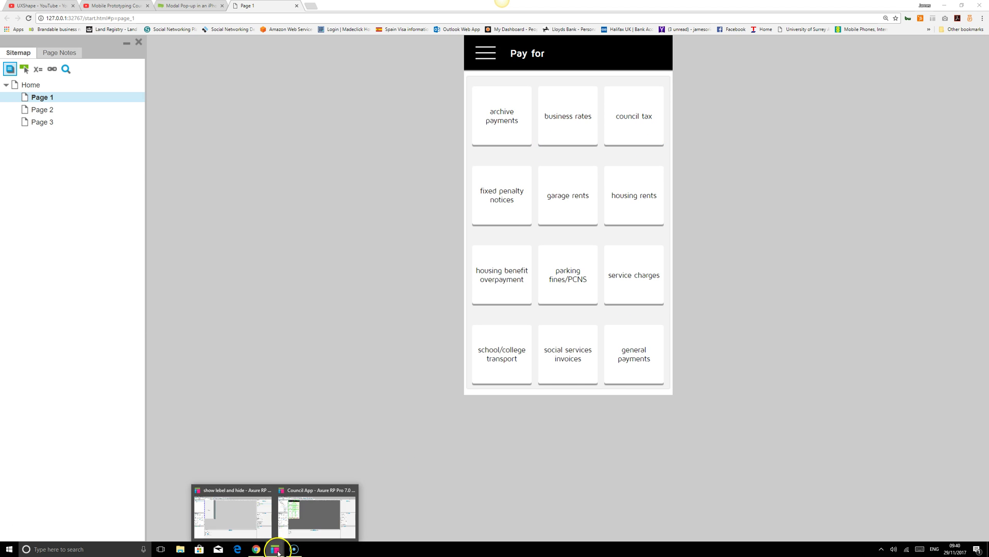
{"action": "left_click", "coordinate": [243, 524]}
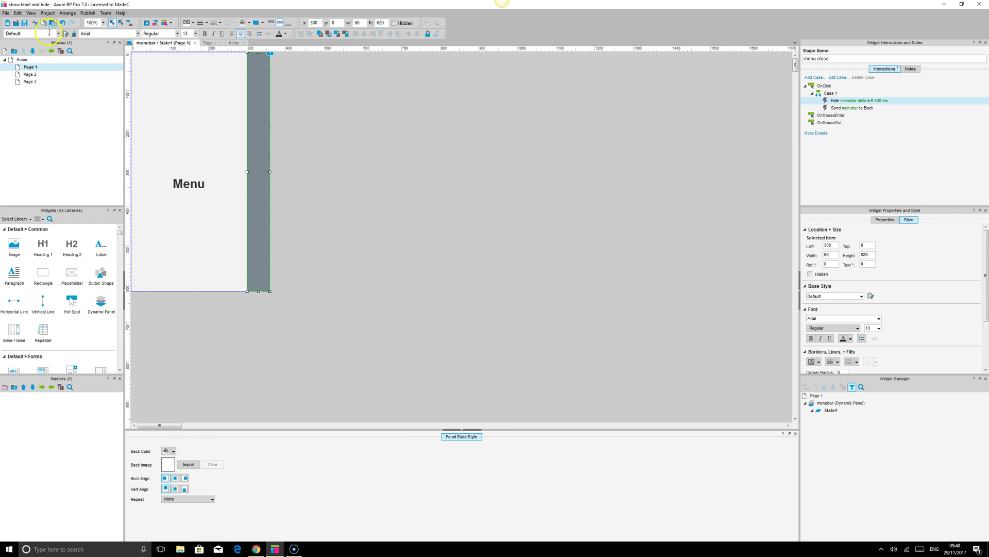
{"action": "double_click", "coordinate": [30, 67]}
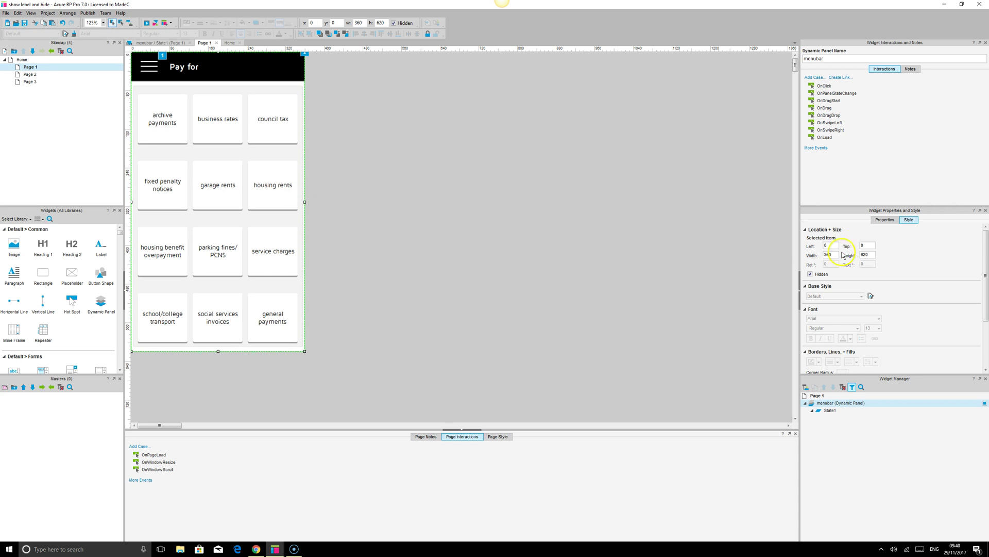
{"action": "left_click", "coordinate": [155, 61]}
{"action": "left_click", "coordinate": [161, 65]}
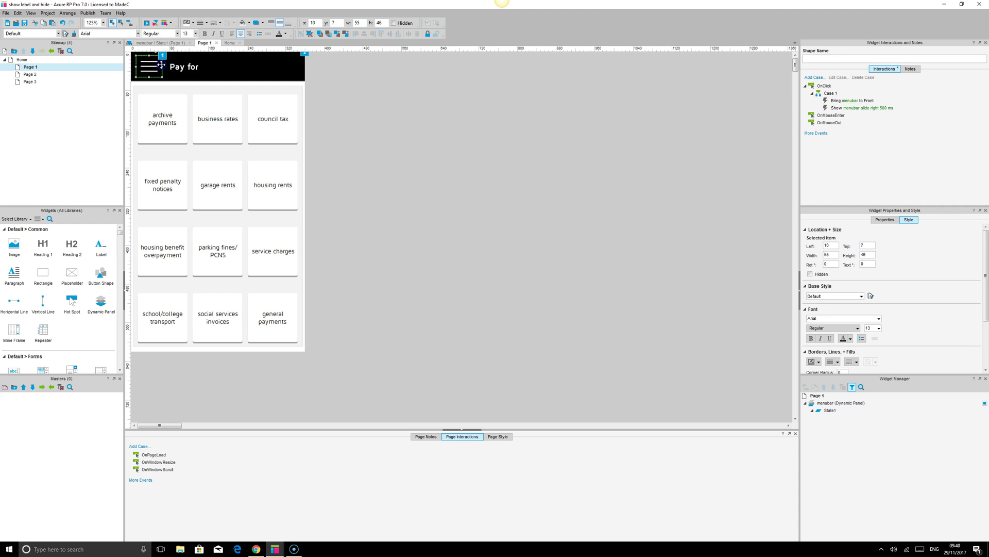
{"action": "double_click", "coordinate": [855, 107]}
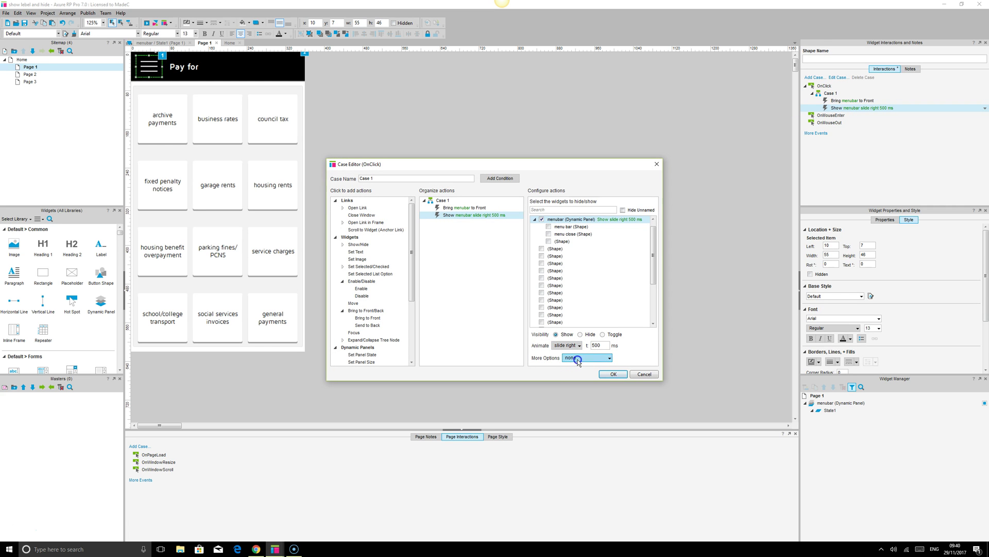
{"action": "left_click", "coordinate": [578, 358]}
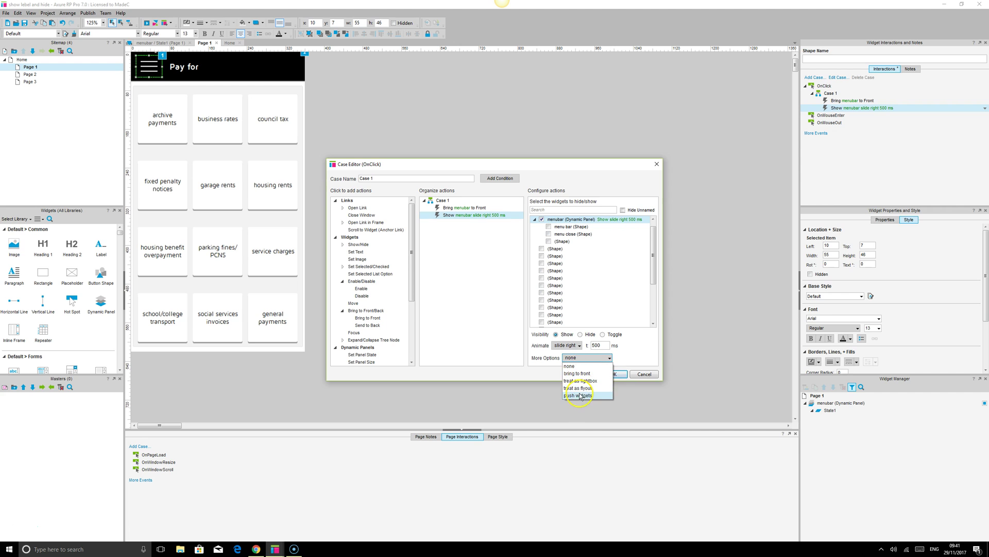
{"action": "left_click", "coordinate": [584, 367]}
{"action": "left_click", "coordinate": [623, 379]}
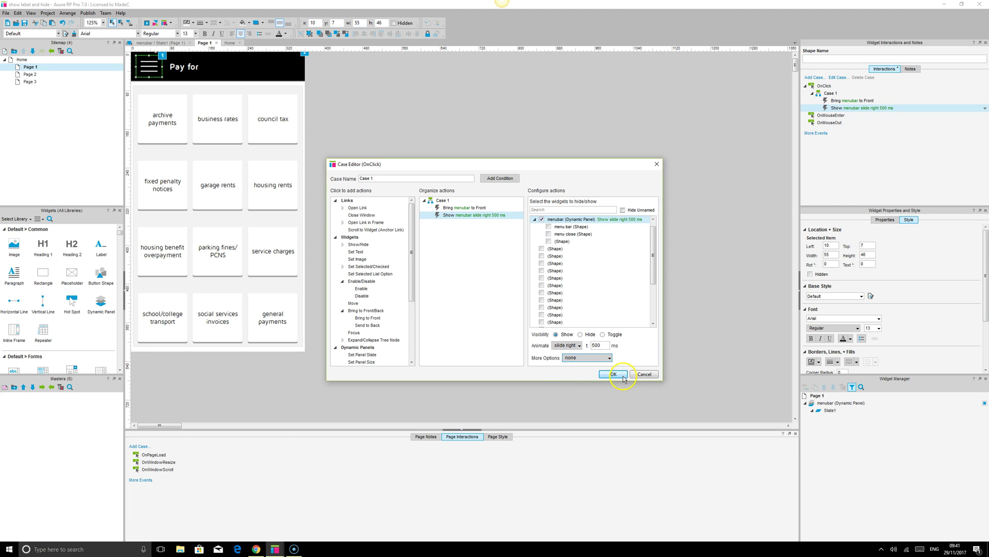
{"action": "left_click", "coordinate": [623, 379]}
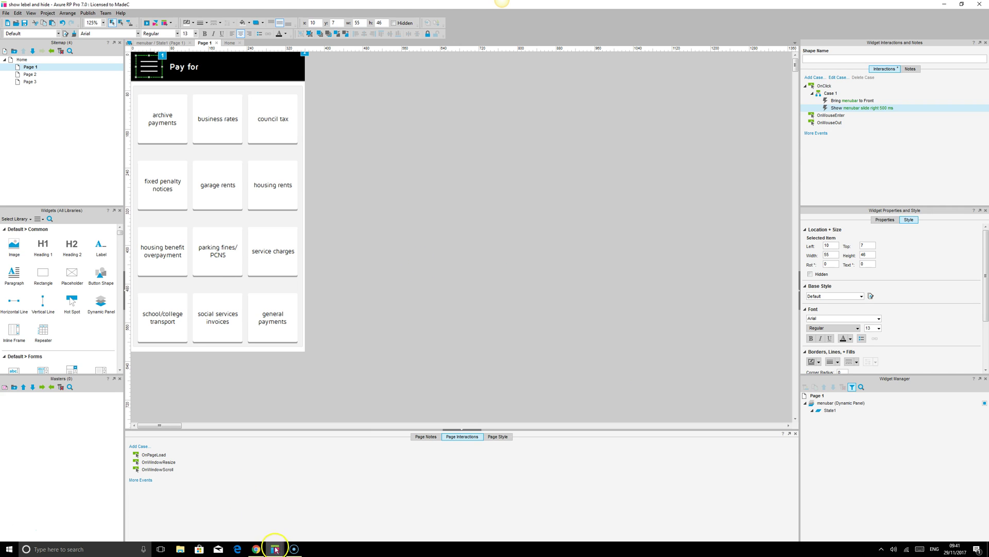
Confirm the close strip's fill is 183346 at 45% opacity in State1, then reopen Page 1
{"action": "mouse_move", "coordinate": [262, 552]}
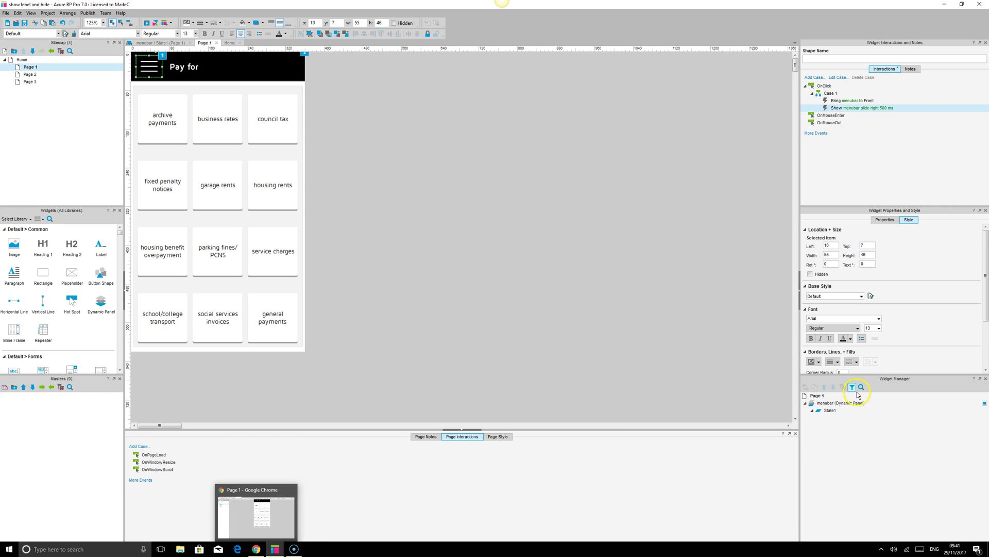
{"action": "double_click", "coordinate": [830, 411]}
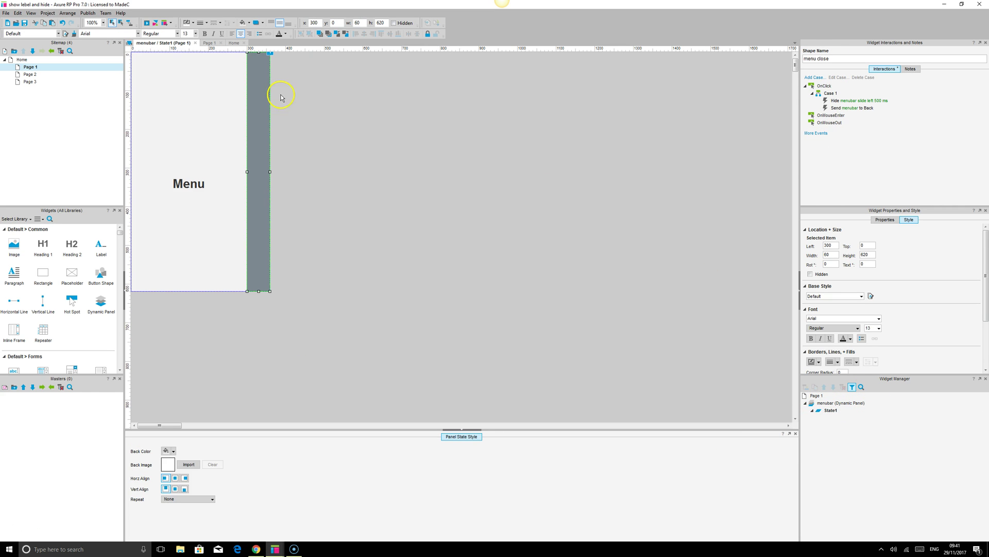
{"action": "left_click", "coordinate": [250, 24]}
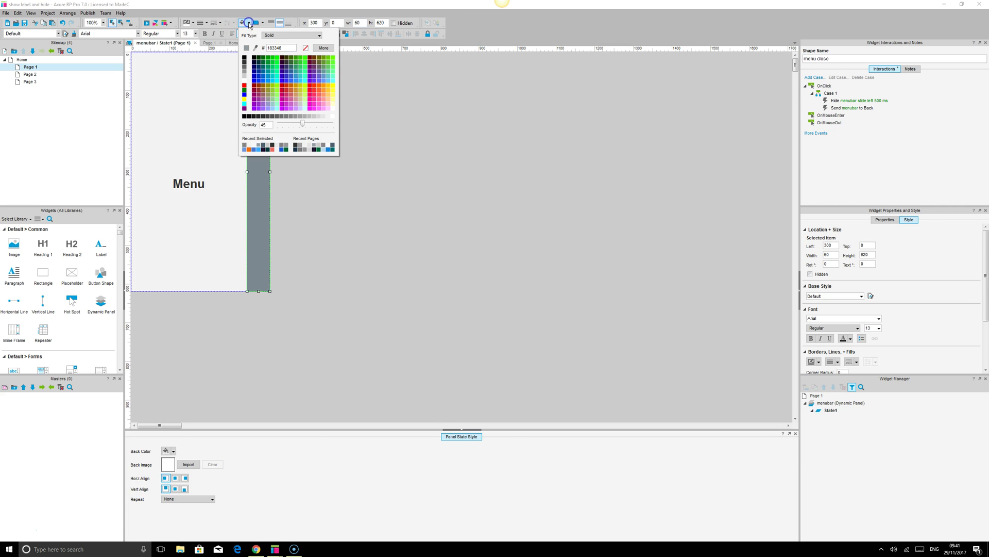
{"action": "left_click", "coordinate": [292, 48]}
{"action": "left_click", "coordinate": [268, 125]}
{"action": "left_click", "coordinate": [363, 219]}
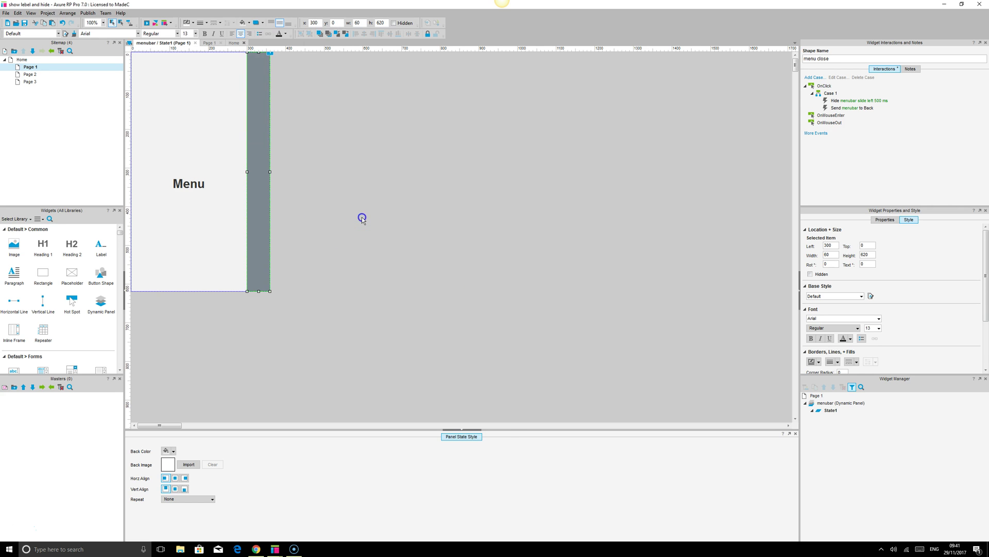
{"action": "double_click", "coordinate": [32, 67]}
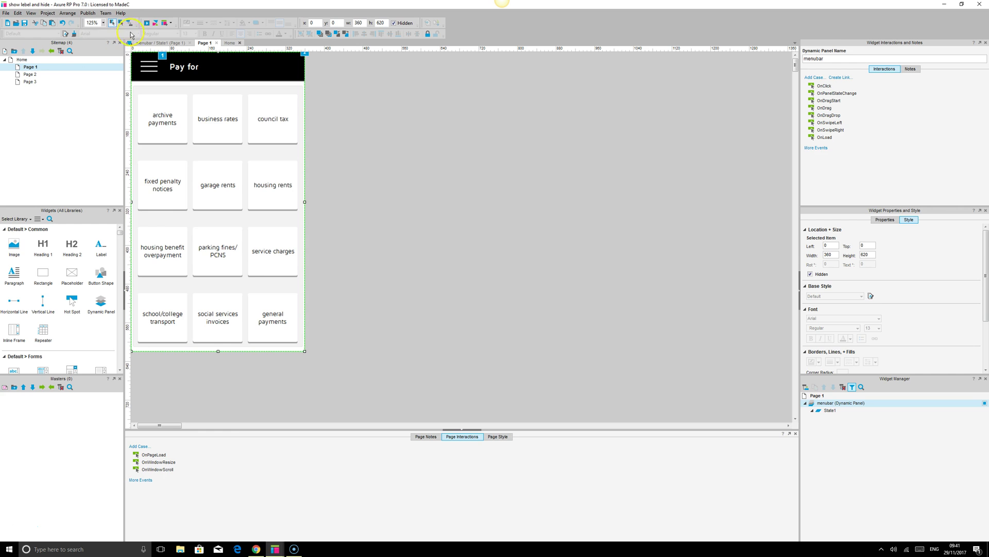
Reload the Chrome preview and slide the Menu panel open and shut three times
{"action": "left_click", "coordinate": [255, 548]}
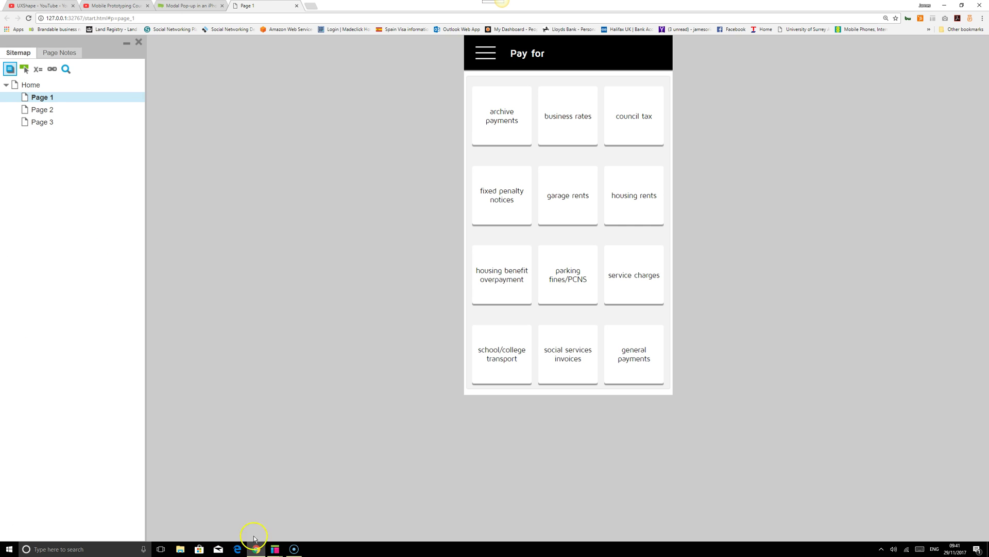
{"action": "left_click", "coordinate": [29, 18]}
{"action": "left_click", "coordinate": [484, 57]}
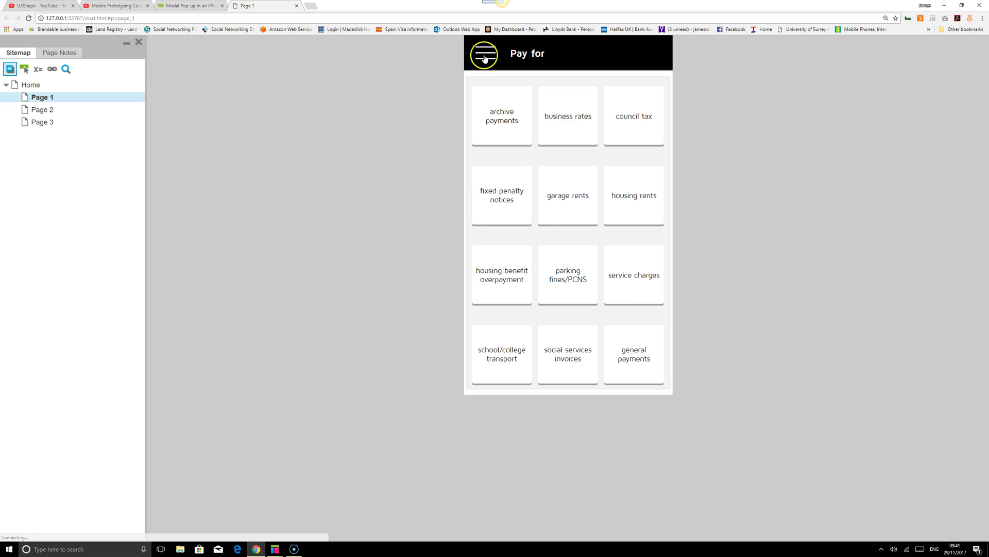
{"action": "left_click", "coordinate": [661, 94]}
{"action": "left_click", "coordinate": [485, 54]}
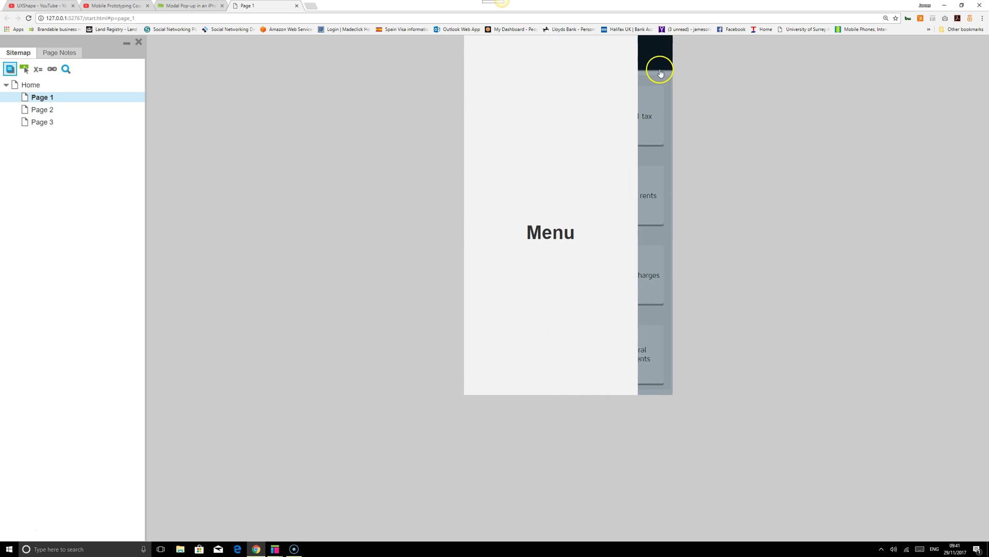
{"action": "left_click", "coordinate": [659, 76]}
{"action": "left_click", "coordinate": [485, 51]}
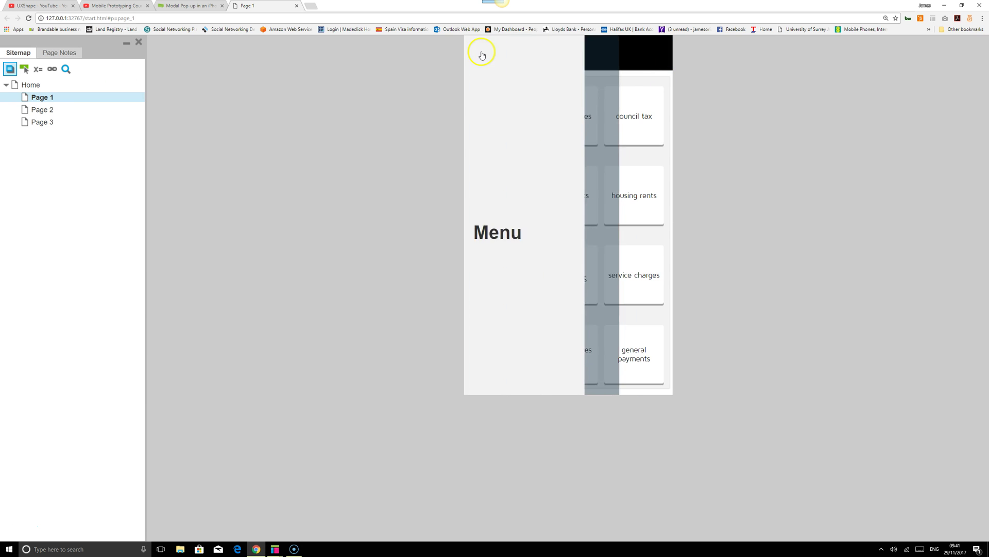
{"action": "left_click", "coordinate": [650, 111]}
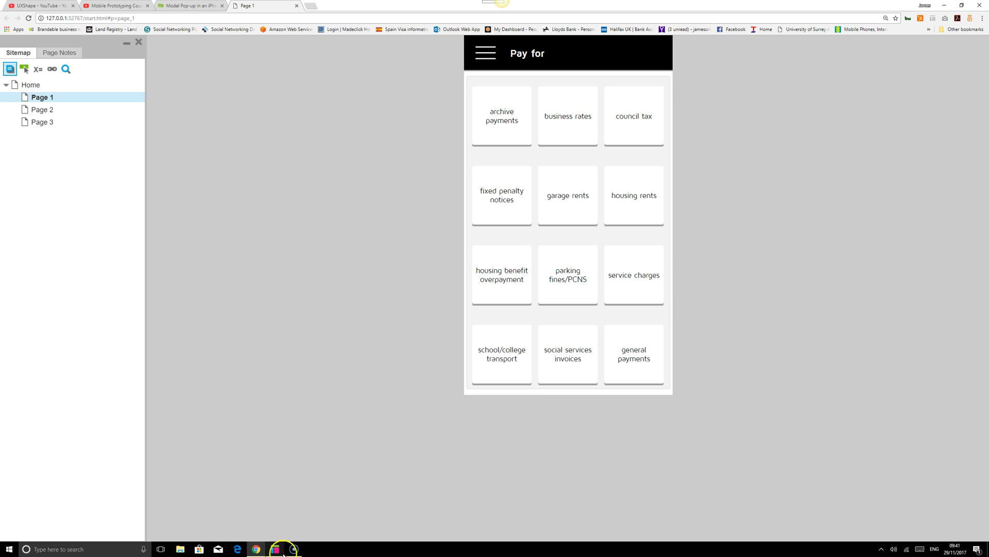
Set the hamburger's Show menubar action to treat the panel as a lightbox, then preview with F5
{"action": "mouse_move", "coordinate": [279, 550]}
{"action": "left_click", "coordinate": [242, 526]}
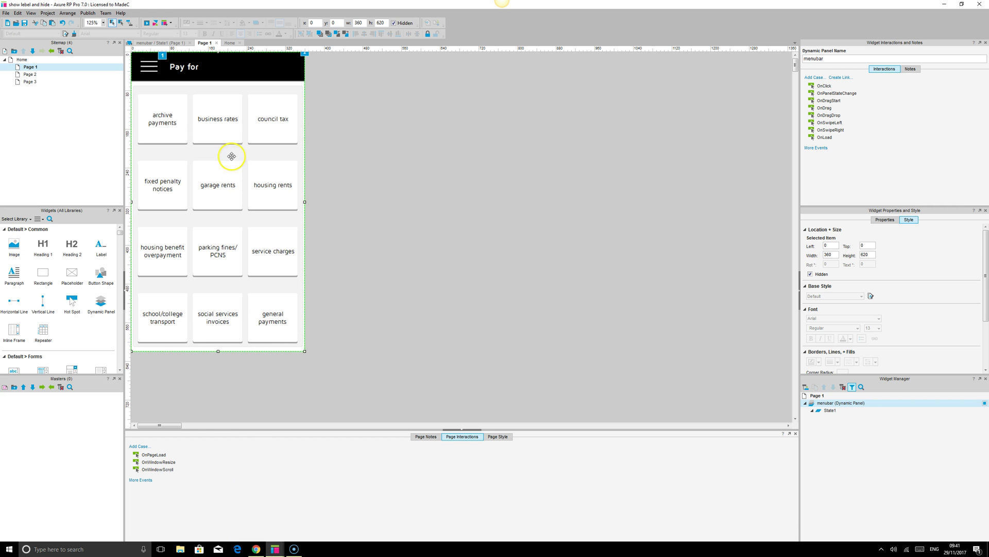
{"action": "left_click", "coordinate": [156, 62]}
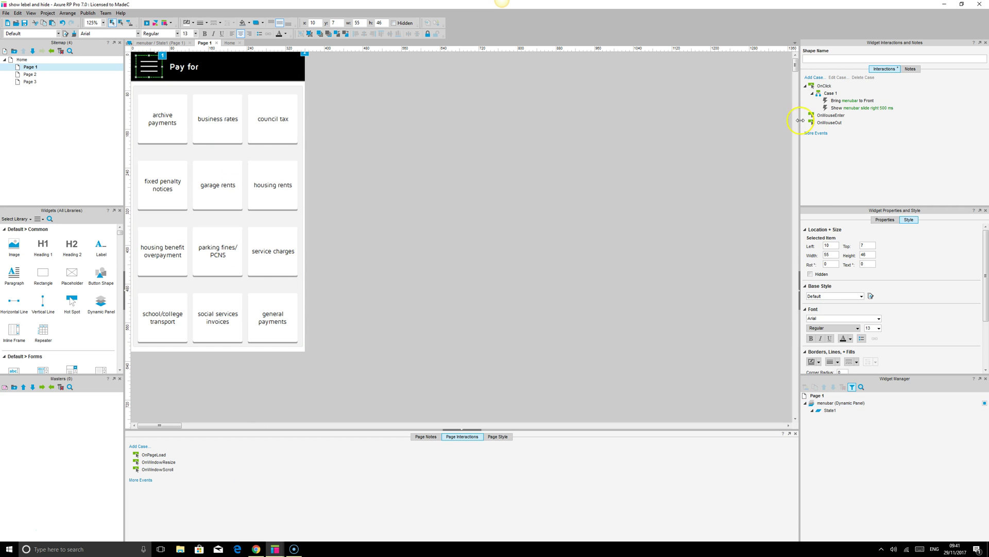
{"action": "double_click", "coordinate": [857, 107]}
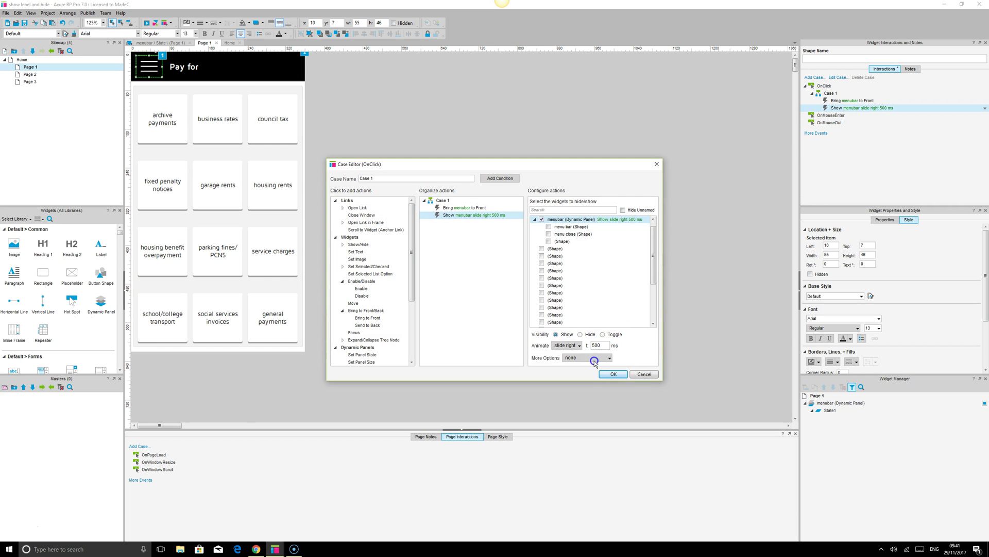
{"action": "left_click", "coordinate": [595, 362]}
{"action": "left_click", "coordinate": [588, 372]}
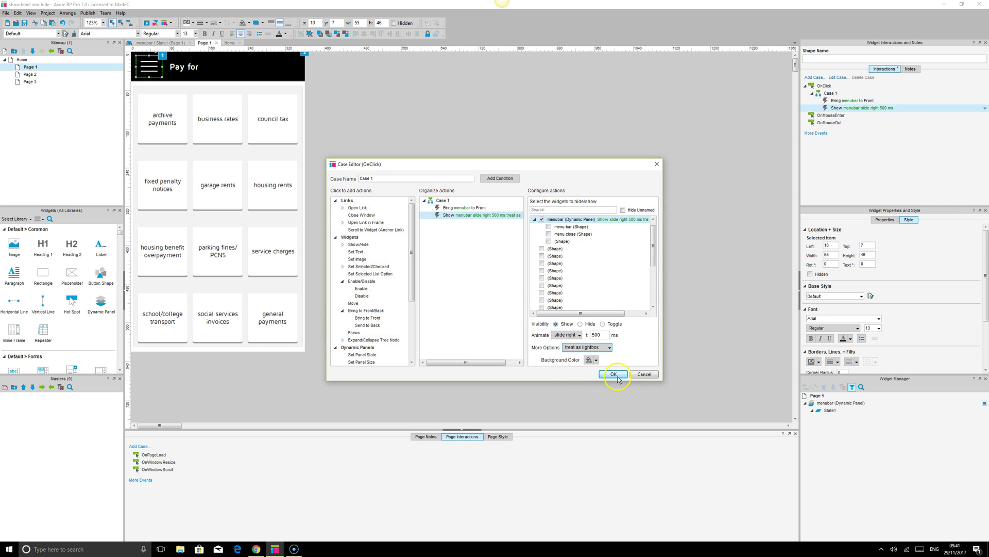
{"action": "left_click", "coordinate": [613, 374]}
{"action": "key", "text": "F5"}
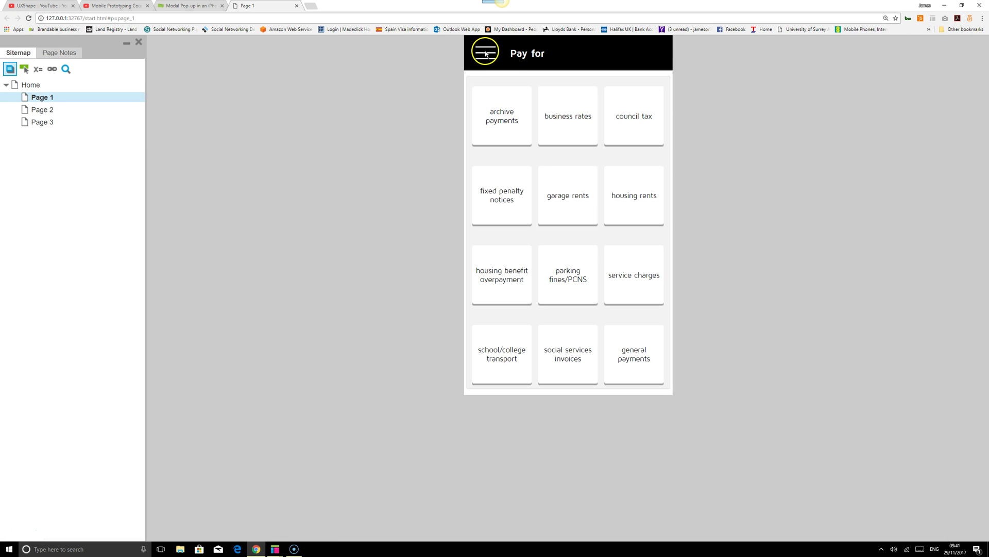
Open the Menu panel from the hamburger and close it by clicking the dimmed lightbox overlay
{"action": "left_click", "coordinate": [482, 51]}
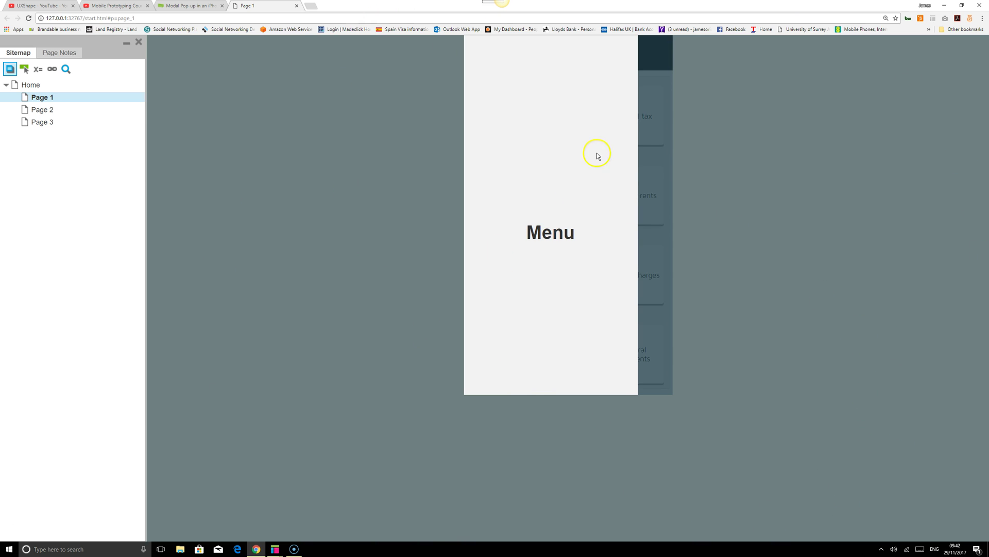
{"action": "left_click", "coordinate": [653, 118]}
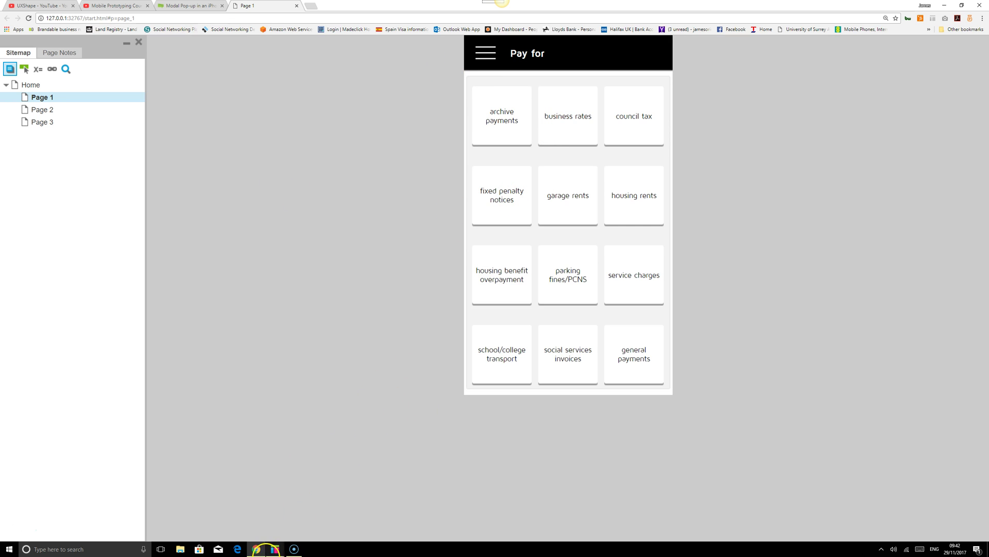
Set the Show menubar action's More Options back to none, save, and review the bring-to-front and slide actions
{"action": "mouse_move", "coordinate": [275, 550]}
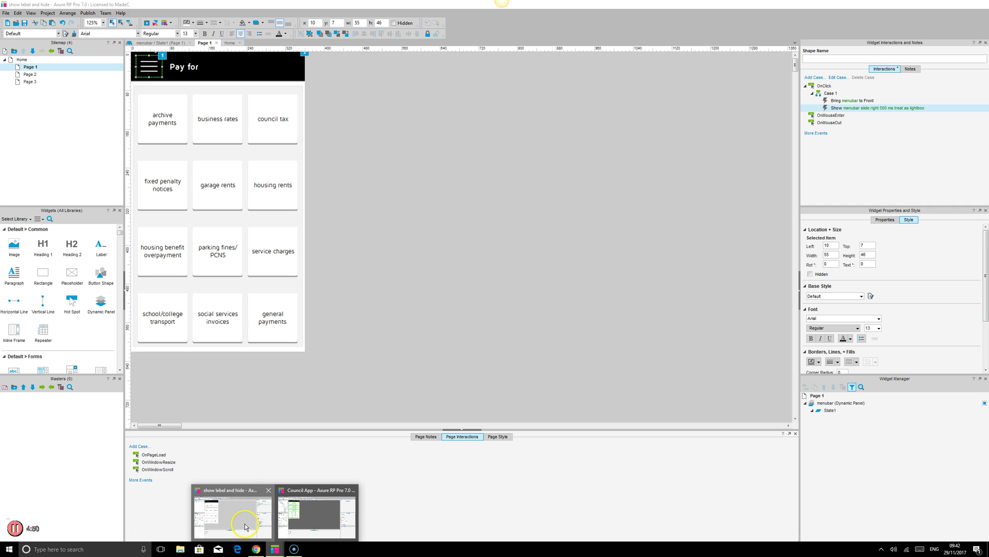
{"action": "left_click", "coordinate": [232, 508]}
{"action": "double_click", "coordinate": [872, 106]}
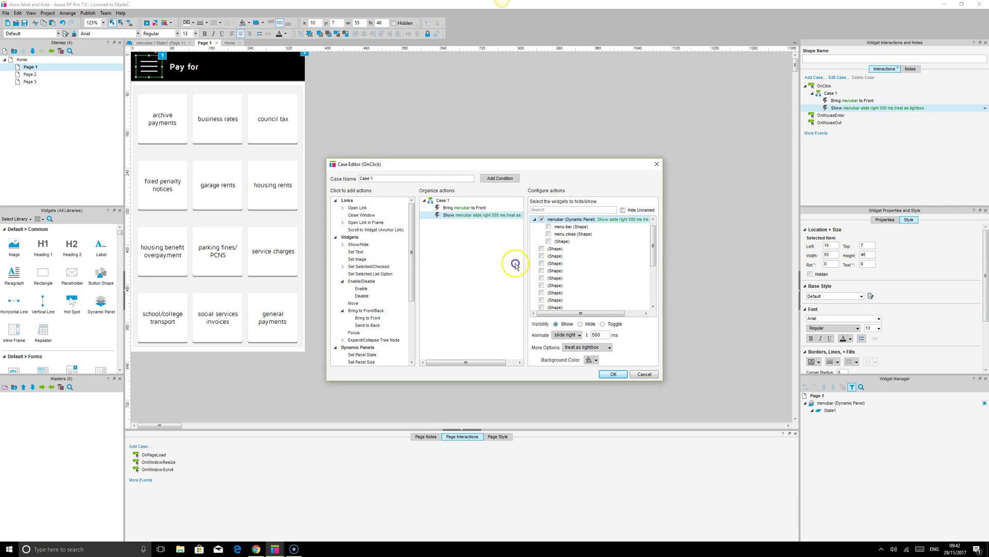
{"action": "left_click", "coordinate": [572, 348]}
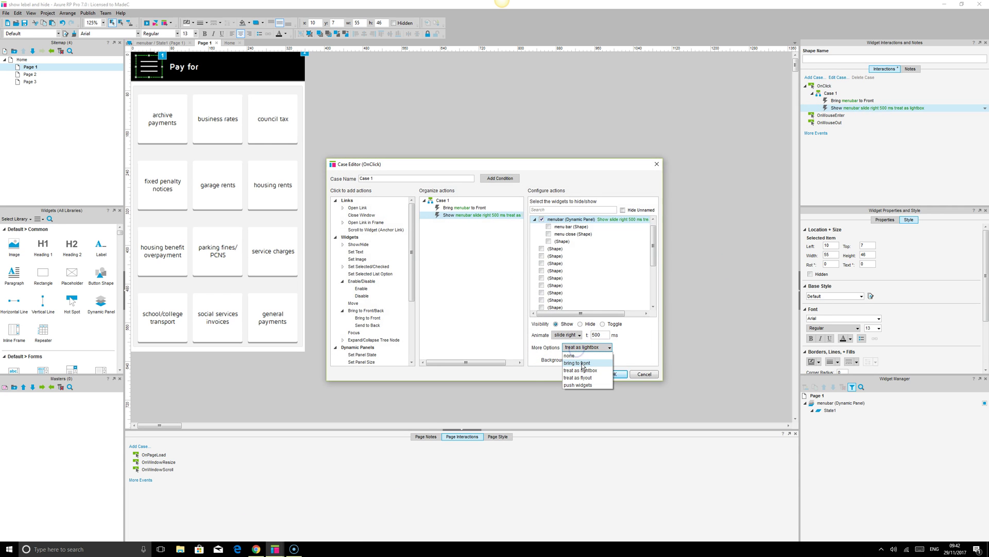
{"action": "left_click", "coordinate": [578, 355]}
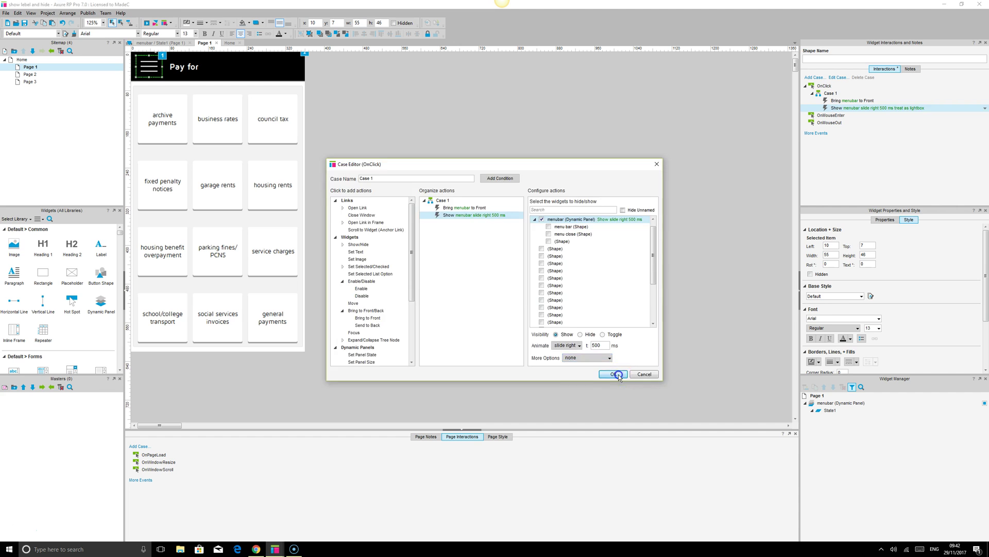
{"action": "left_click", "coordinate": [618, 374]}
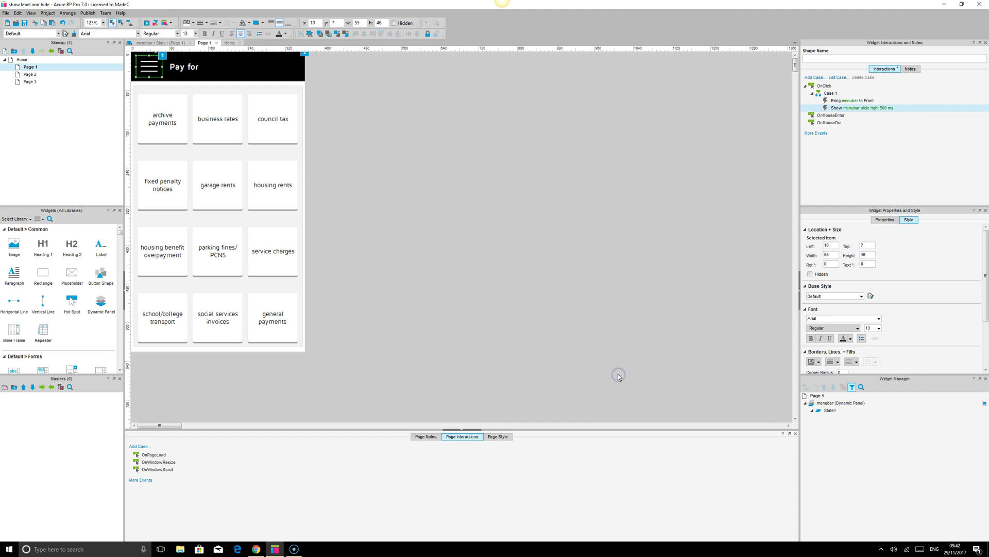
{"action": "left_click", "coordinate": [24, 23]}
{"action": "left_click", "coordinate": [843, 101]}
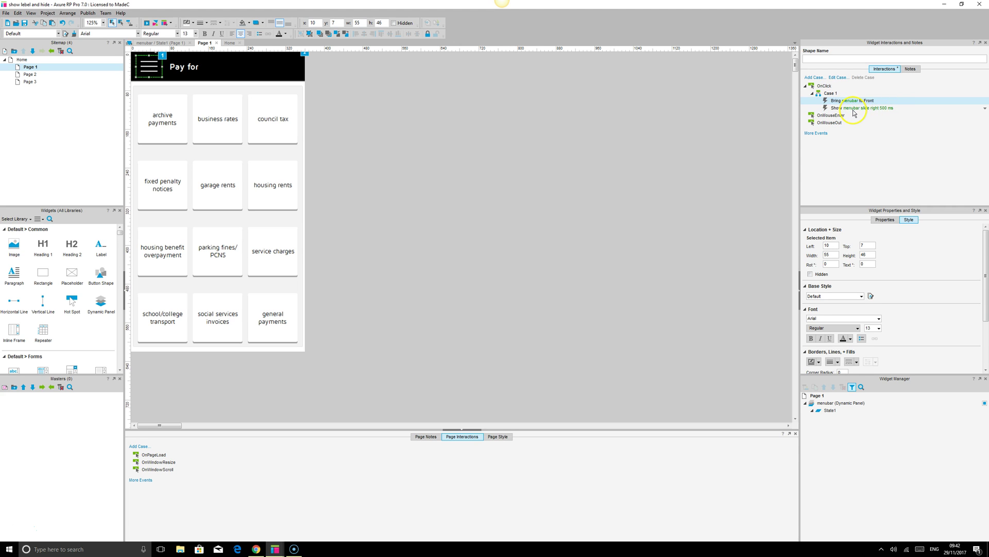
{"action": "left_click", "coordinate": [857, 109]}
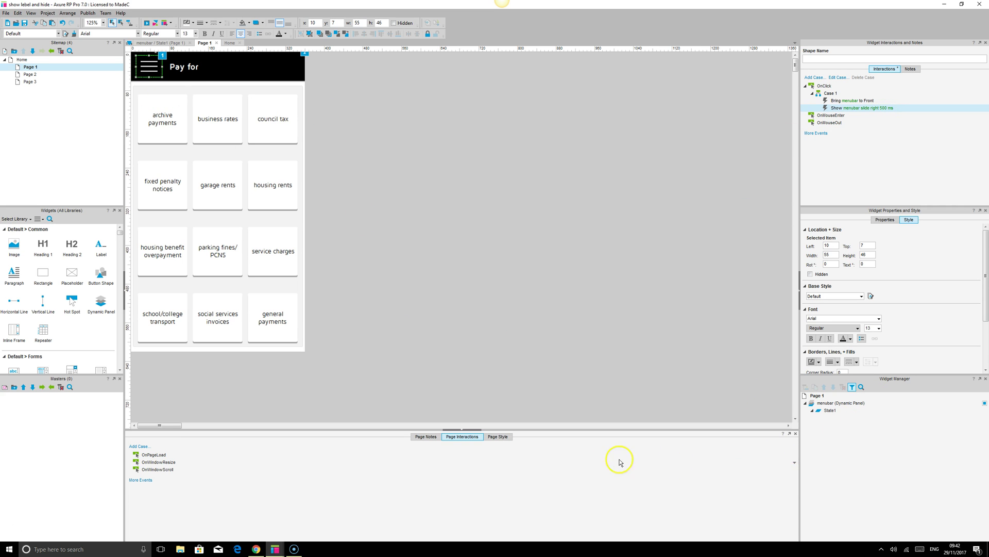
Open menubar State1, select the grey close strip, and review its hide-slide-left and send-to-back actions
{"action": "double_click", "coordinate": [825, 405]}
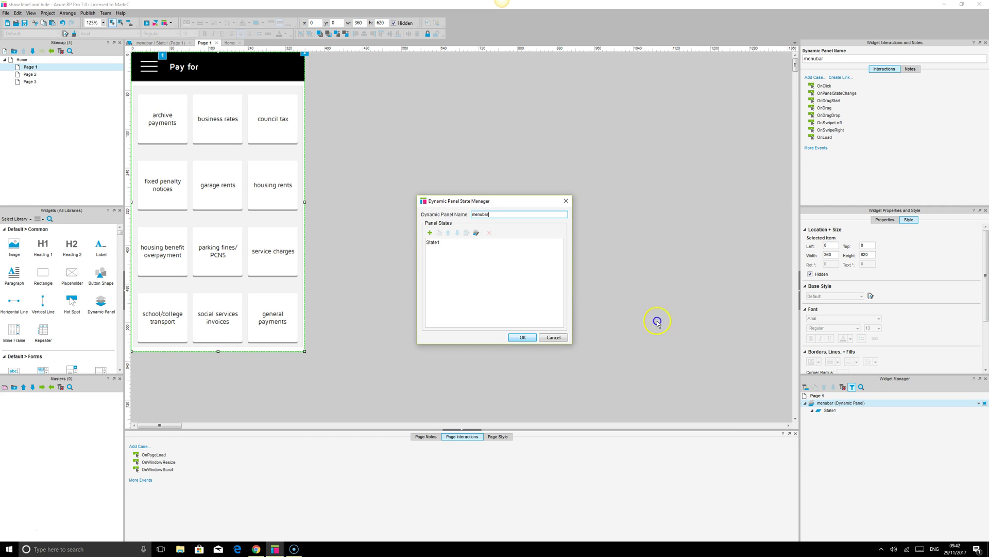
{"action": "left_click", "coordinate": [547, 338]}
{"action": "double_click", "coordinate": [830, 410]}
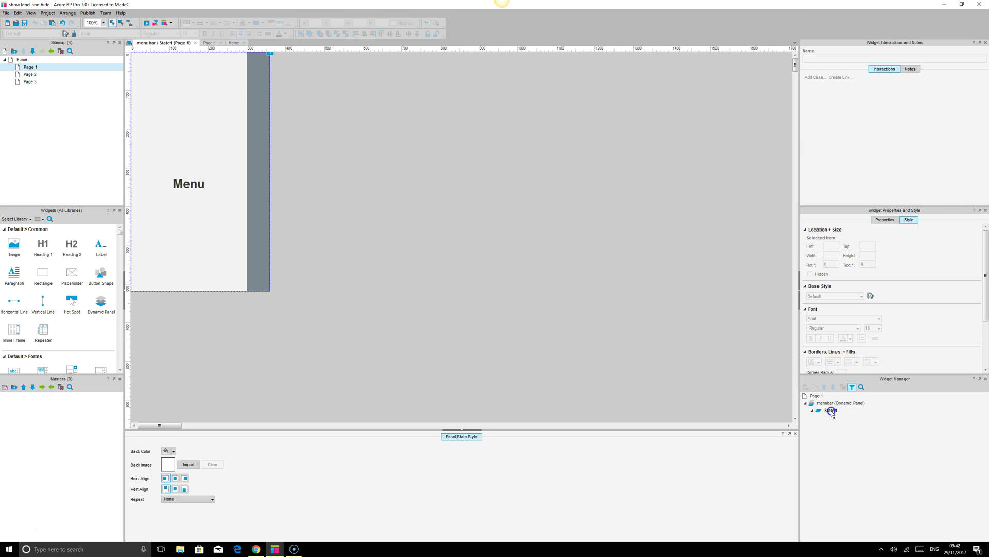
{"action": "left_click", "coordinate": [261, 78]}
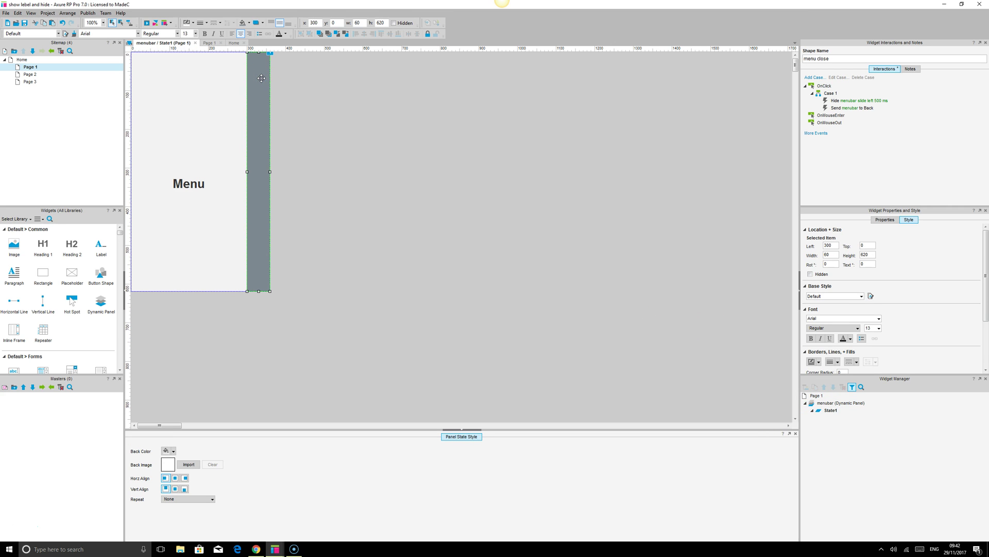
{"action": "left_click", "coordinate": [847, 101]}
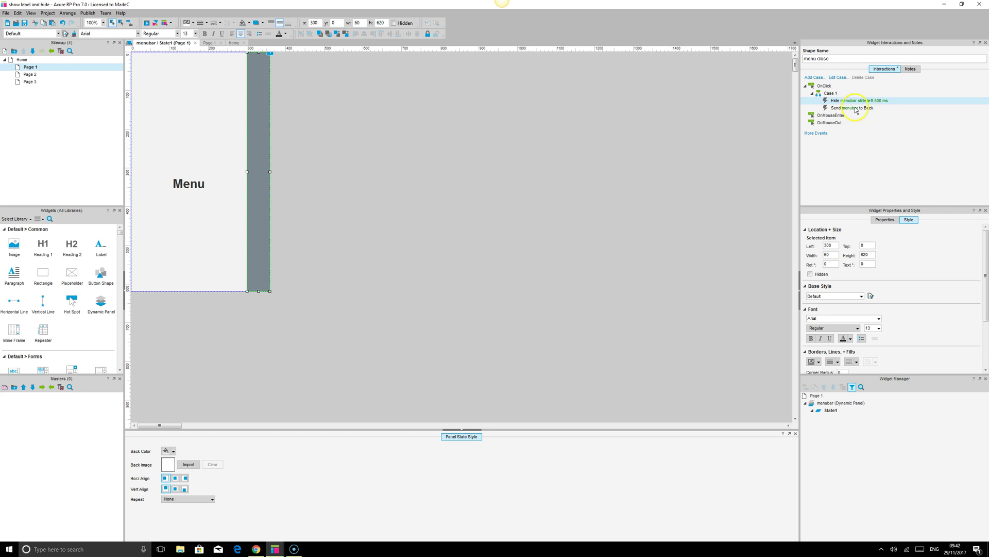
{"action": "left_click", "coordinate": [842, 108]}
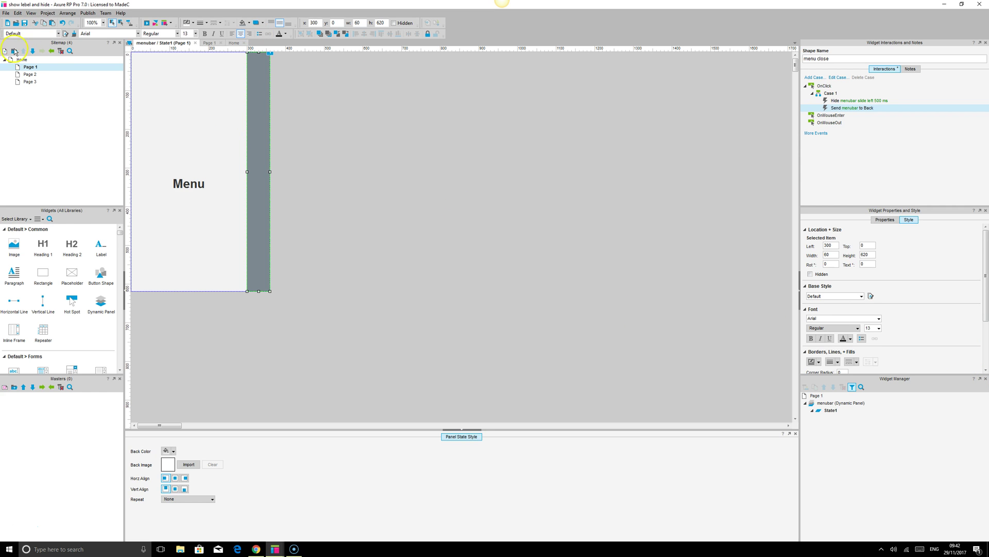
Back in Chrome's Pay for preview of Page 1, trigger the hamburger icon to test the side menu
{"action": "left_click", "coordinate": [257, 549]}
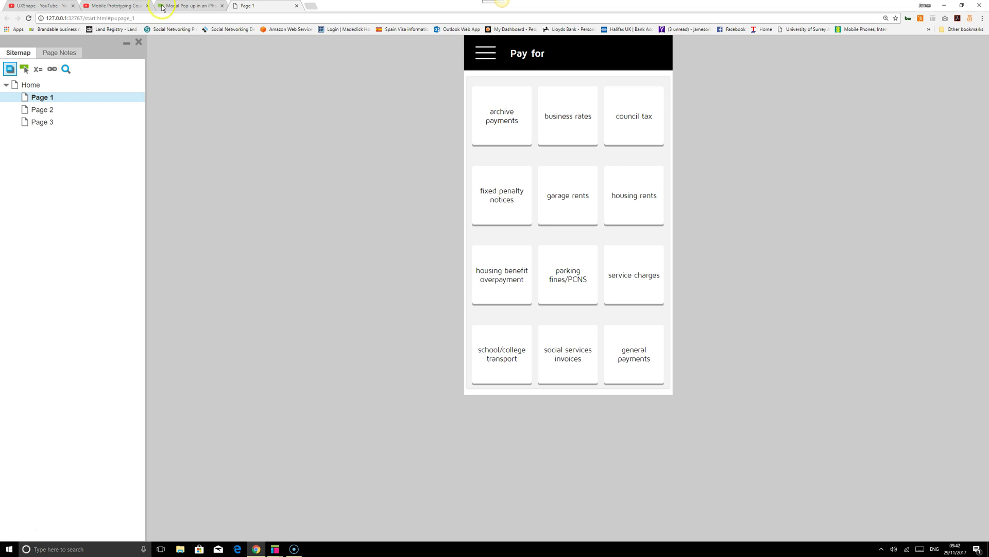
{"action": "left_click", "coordinate": [487, 52]}
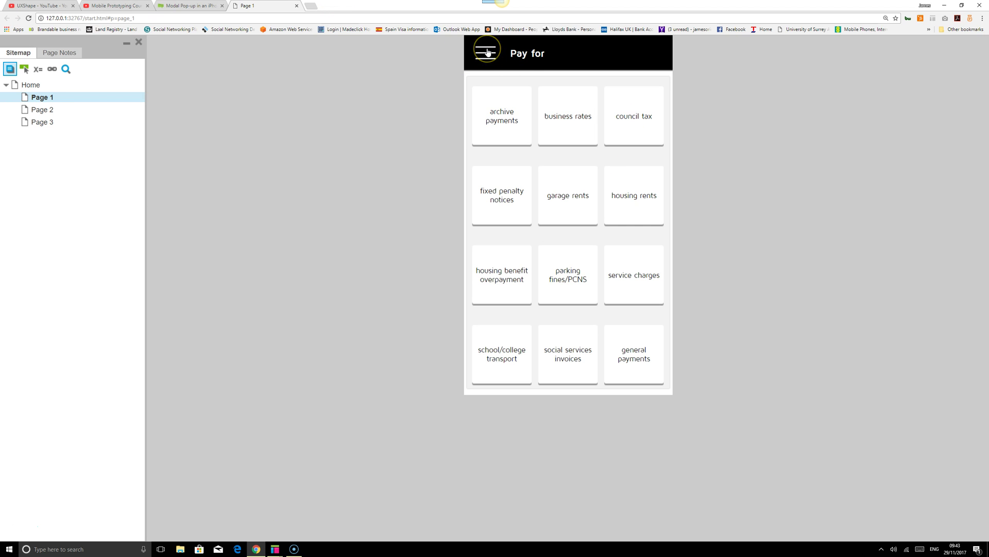